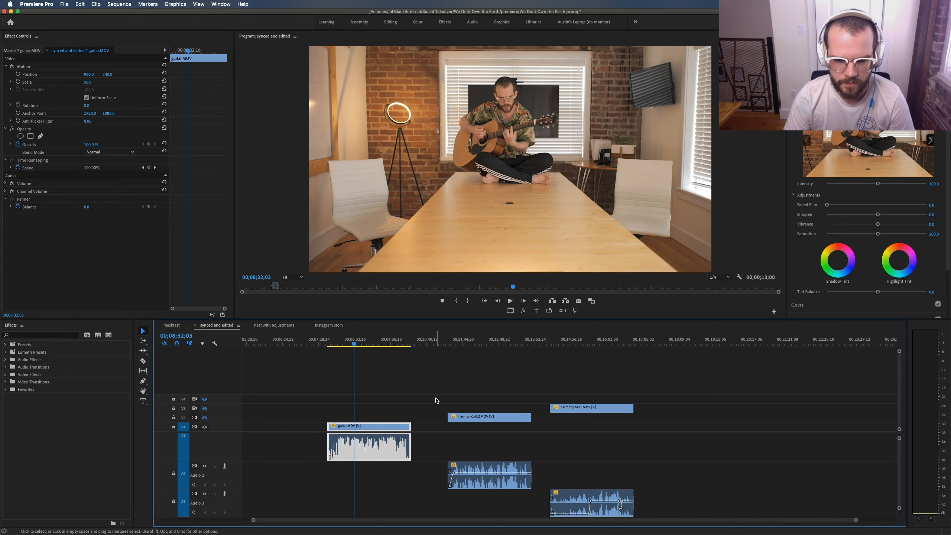
- Preview the guitar clip at 00;08;43;10 in the synced and edited sequence
{"action": "left_click", "coordinate": [393, 400]}
{"action": "key", "text": "d"}
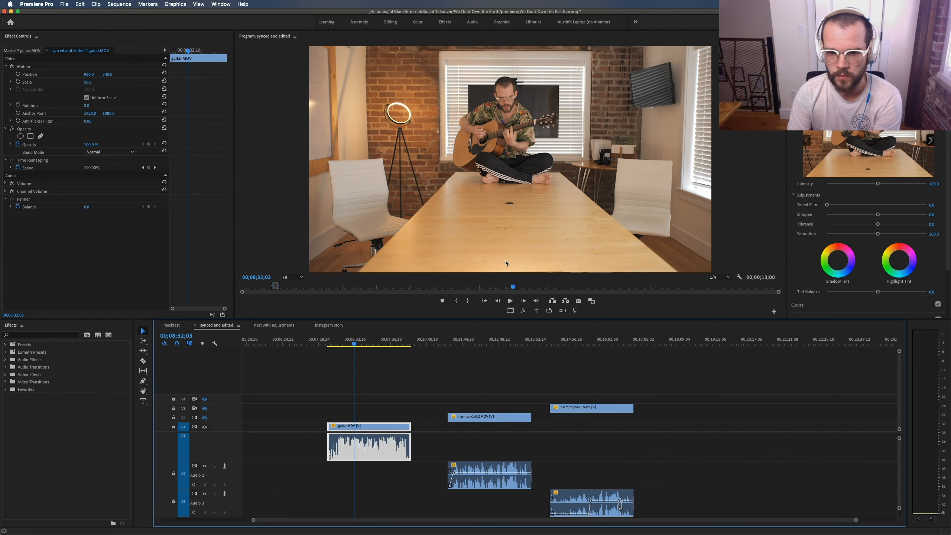
{"action": "left_click", "coordinate": [423, 395]}
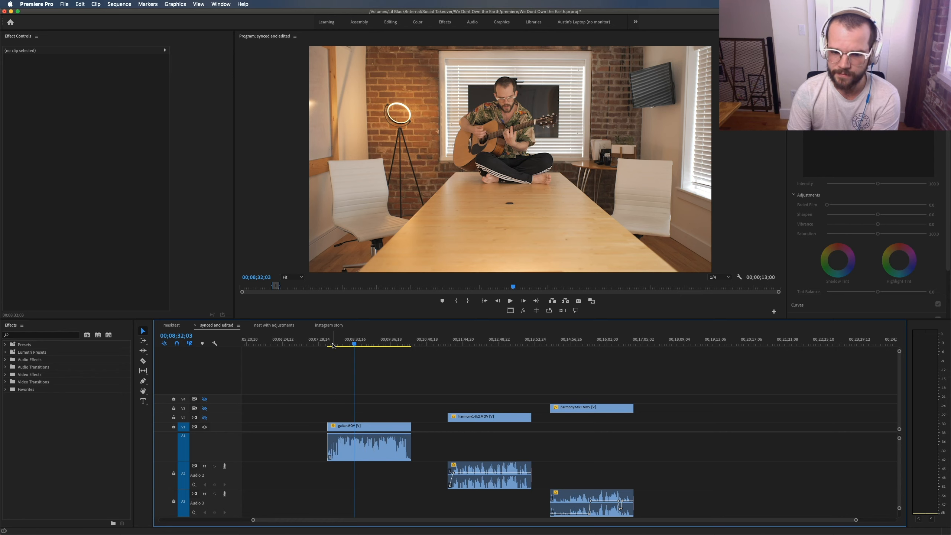
{"action": "left_click", "coordinate": [361, 345]}
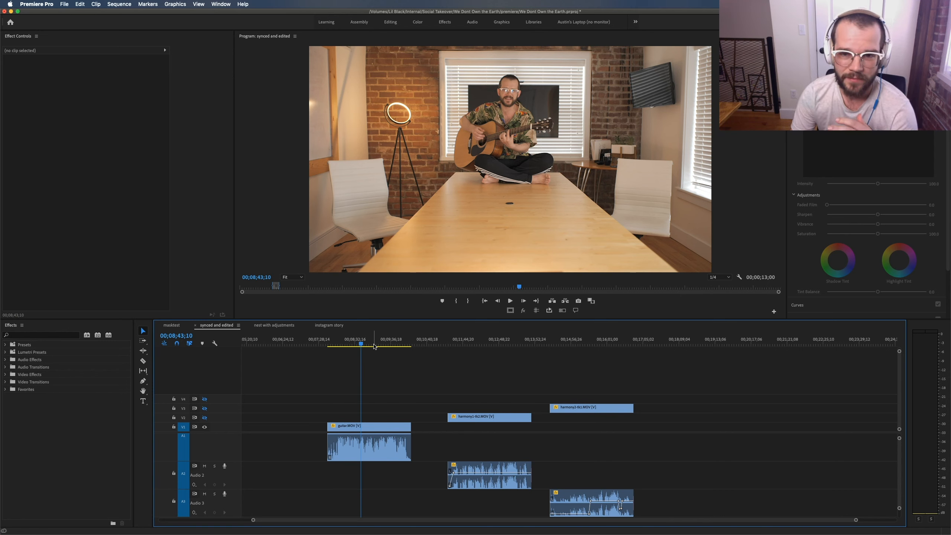
{"action": "left_click", "coordinate": [383, 407]}
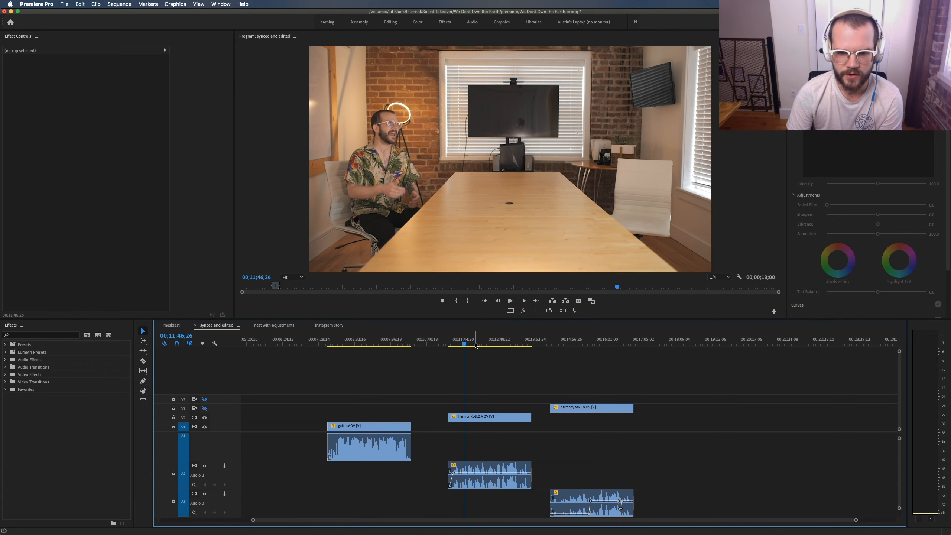
- Review several moments of the harmony1 clip and play it from its beginning
{"action": "left_click", "coordinate": [474, 344]}
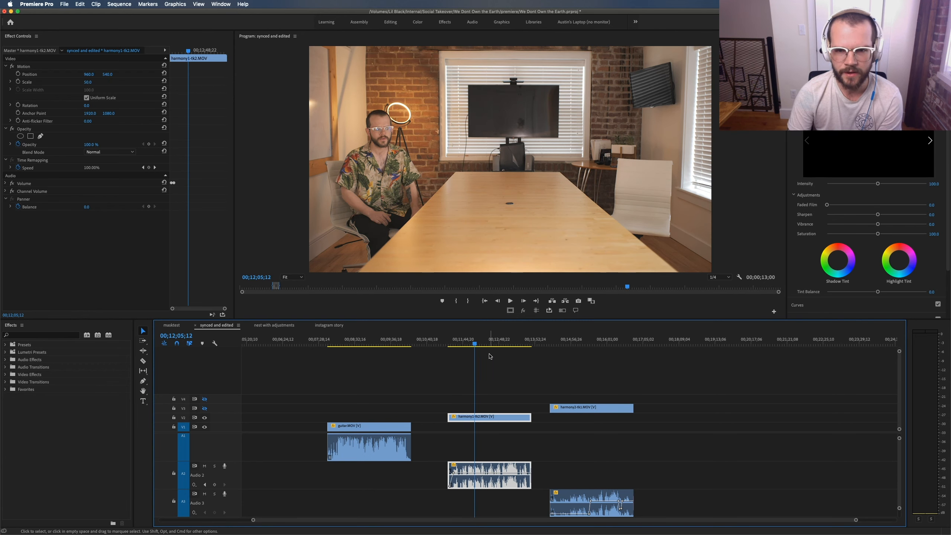
{"action": "left_click", "coordinate": [454, 341]}
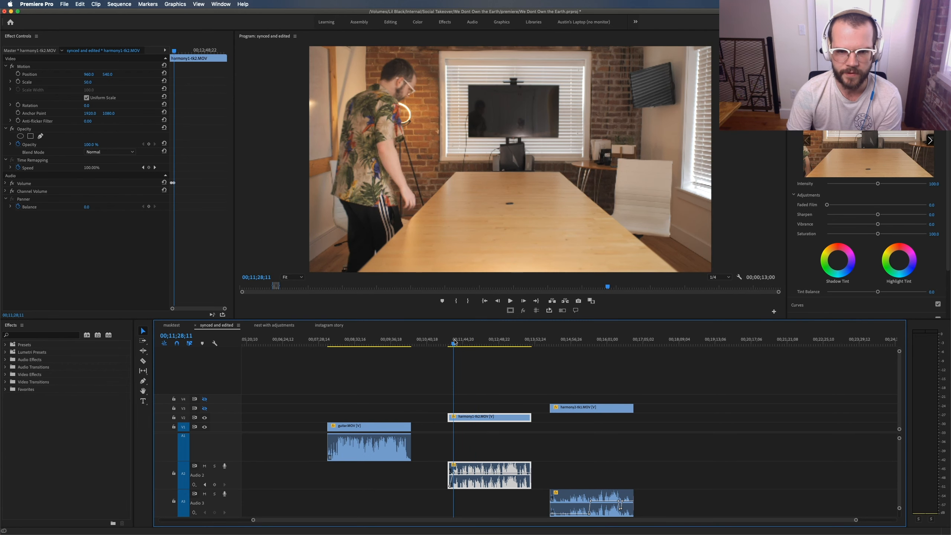
{"action": "left_click", "coordinate": [449, 343]}
{"action": "key", "text": "space"}
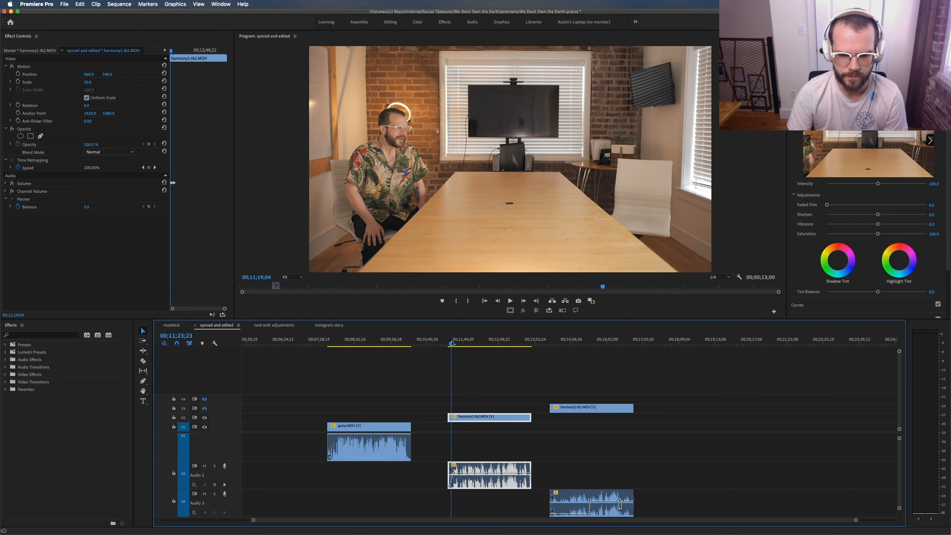
{"action": "key", "text": "equal"}
{"action": "key", "text": "equal"}
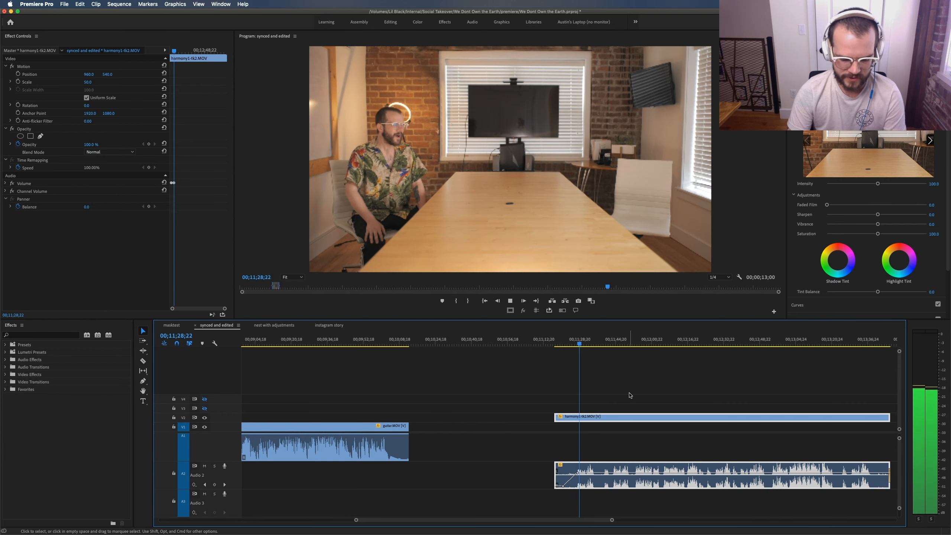
{"action": "key", "text": "minus"}
{"action": "key", "text": "minus"}
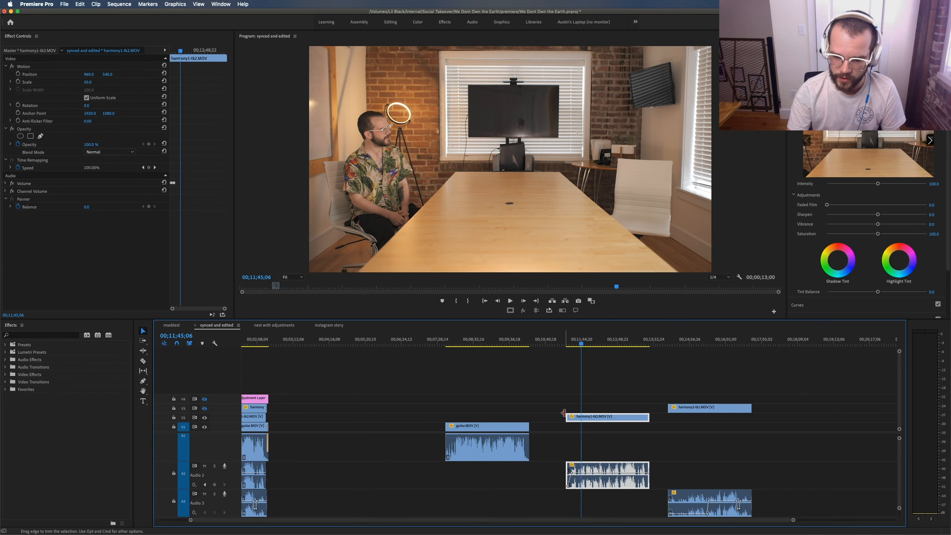
- Turn on the output of video track V3 to show the harmony2 clip in the program preview
{"action": "left_click", "coordinate": [602, 397]}
{"action": "left_click", "coordinate": [720, 401]}
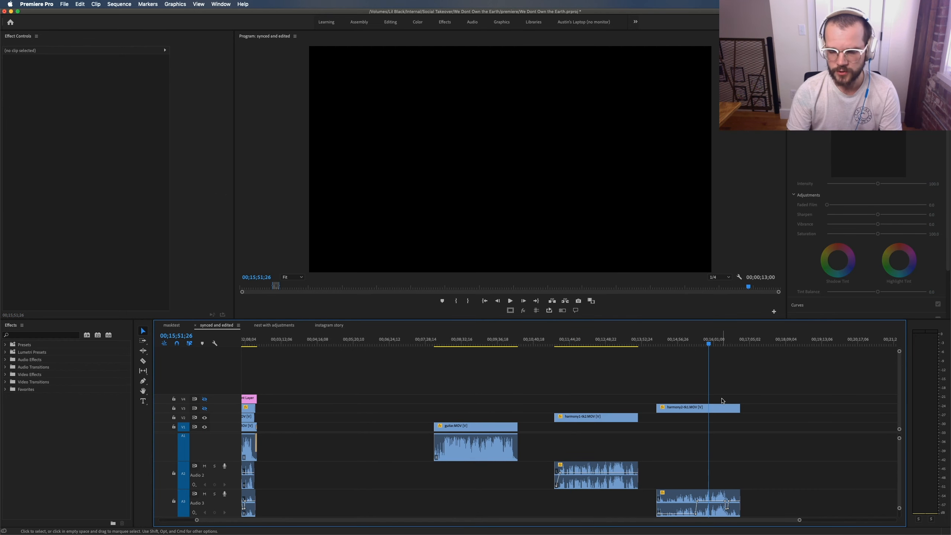
{"action": "left_click", "coordinate": [722, 408]}
{"action": "key", "text": "="}
{"action": "key", "text": "="}
{"action": "key", "text": "-"}
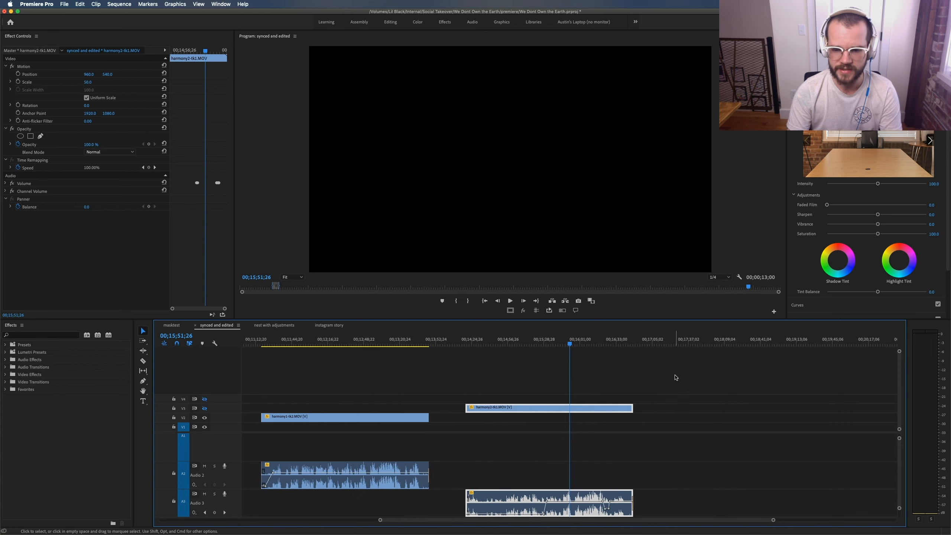
{"action": "left_click", "coordinate": [204, 408]}
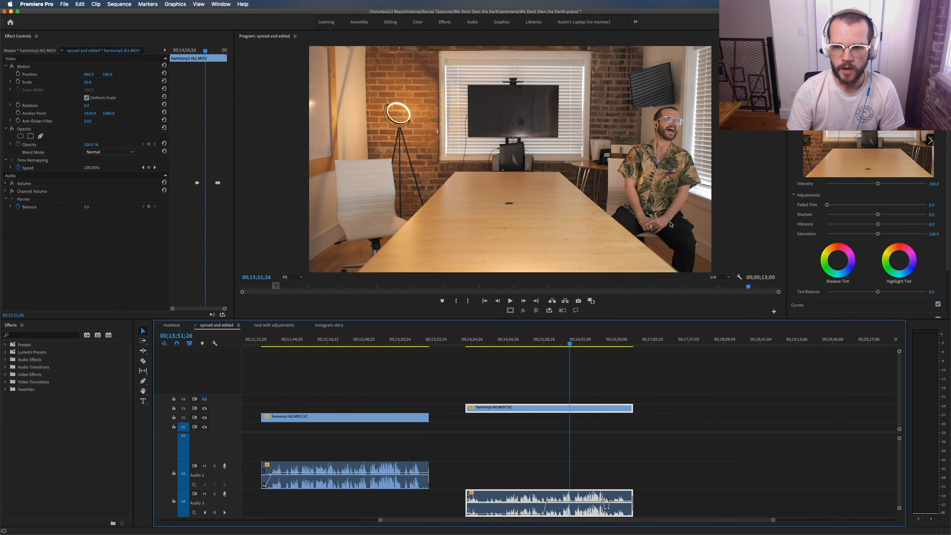
{"action": "left_click", "coordinate": [661, 402]}
- Move the harmony1 clip earlier on V2 so it sits directly above the guitar clip, with their starts aligned
{"action": "key", "text": "backslash"}
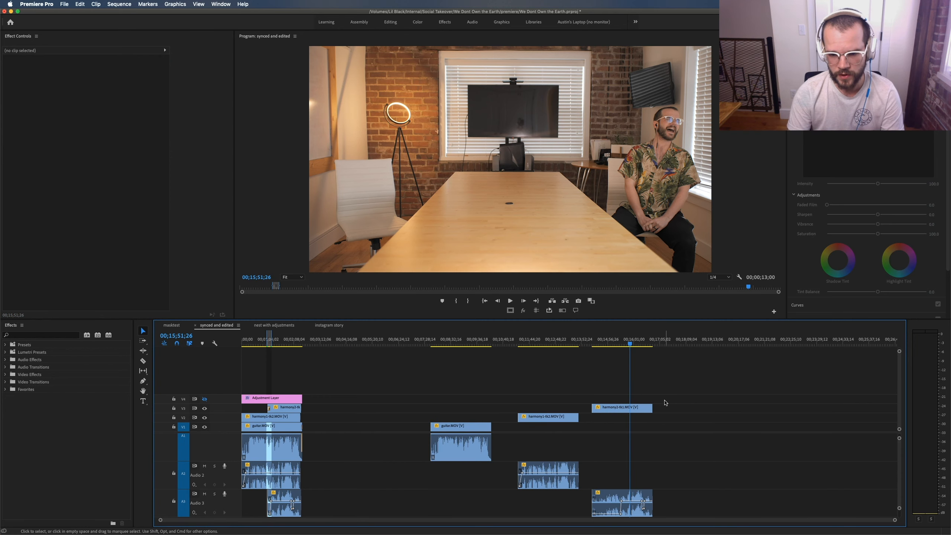
{"action": "left_click_drag", "start_coordinate": [431, 385], "coordinate": [669, 472]}
{"action": "key", "text": "backslash"}
{"action": "key", "text": "backslash"}
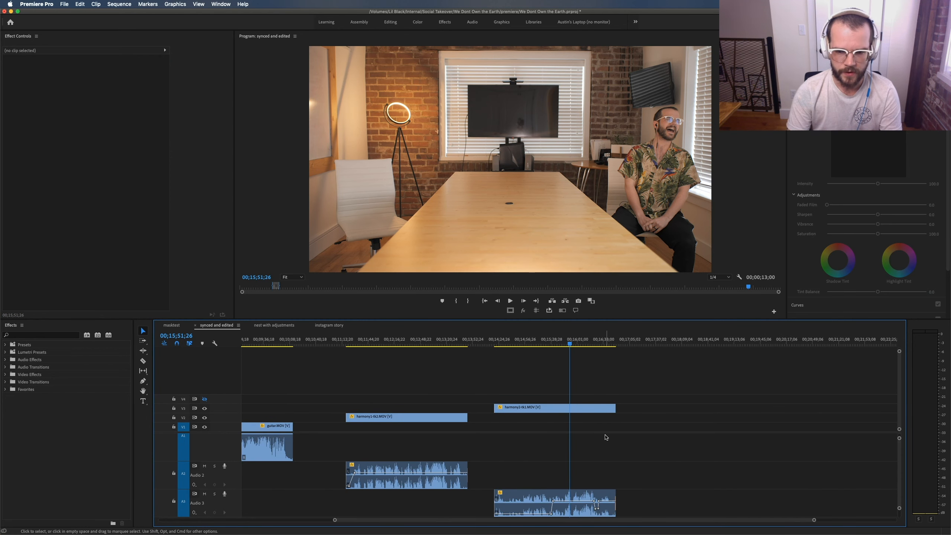
{"action": "left_click", "coordinate": [525, 341]}
{"action": "key", "text": "backslash"}
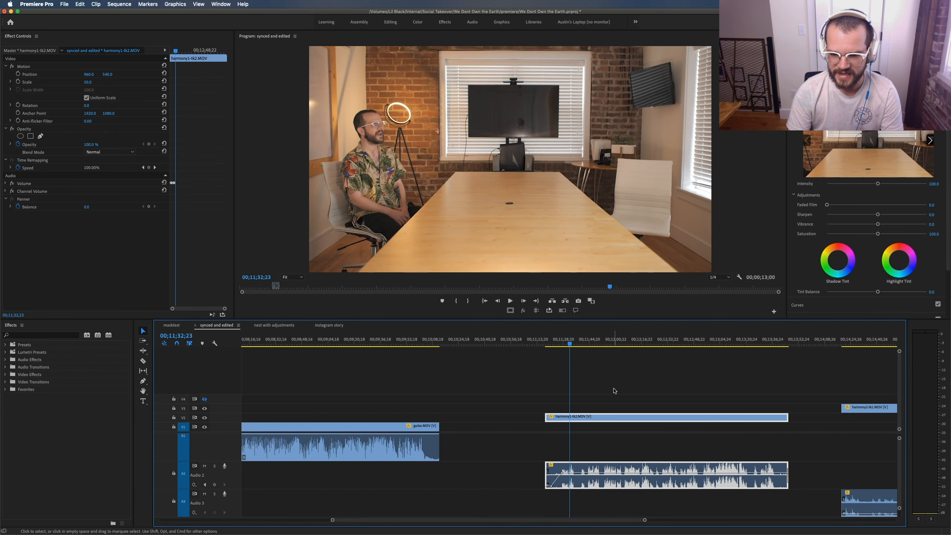
{"action": "left_click_drag", "start_coordinate": [600, 418], "coordinate": [429, 417]}
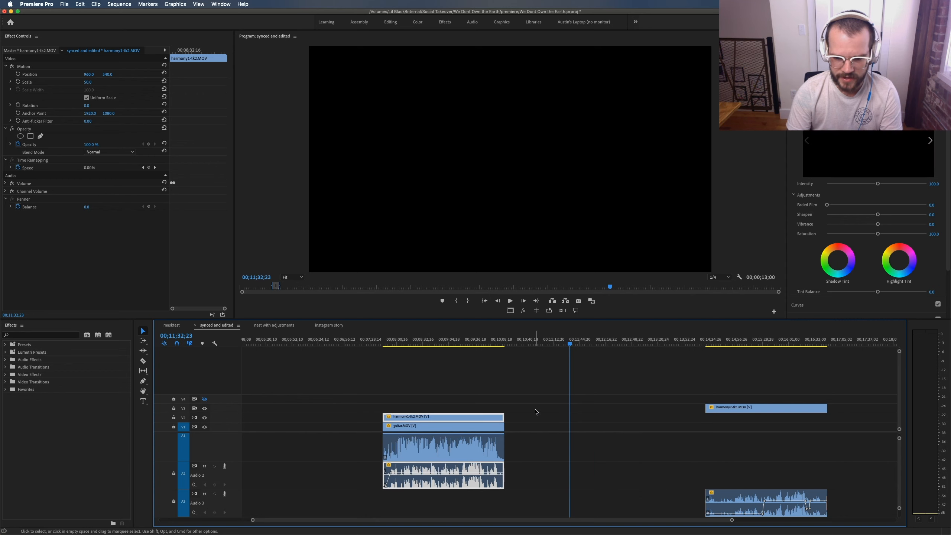
- Select the stacked harmony1 and guitar clips and locate the Synchronize command without applying it
{"action": "left_click", "coordinate": [398, 337]}
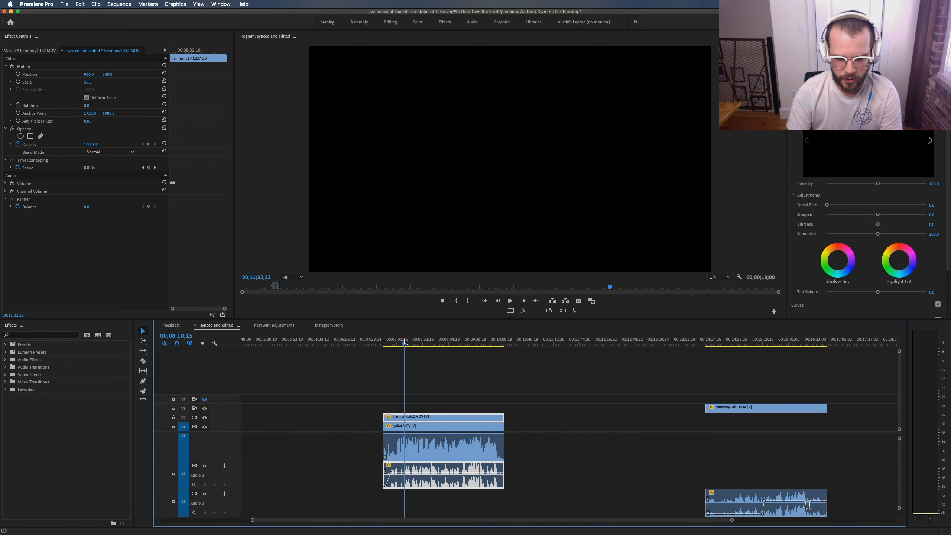
{"action": "key", "text": "equal"}
{"action": "key", "text": "equal"}
{"action": "key", "text": "equal"}
{"action": "key", "text": "equal"}
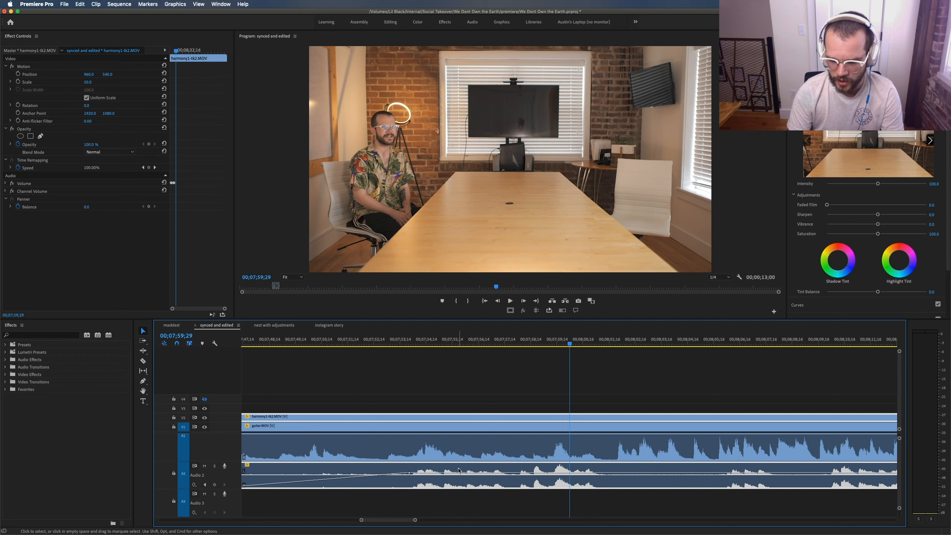
{"action": "left_click_drag", "start_coordinate": [616, 388], "coordinate": [624, 444]}
{"action": "right_click", "coordinate": [625, 445]}
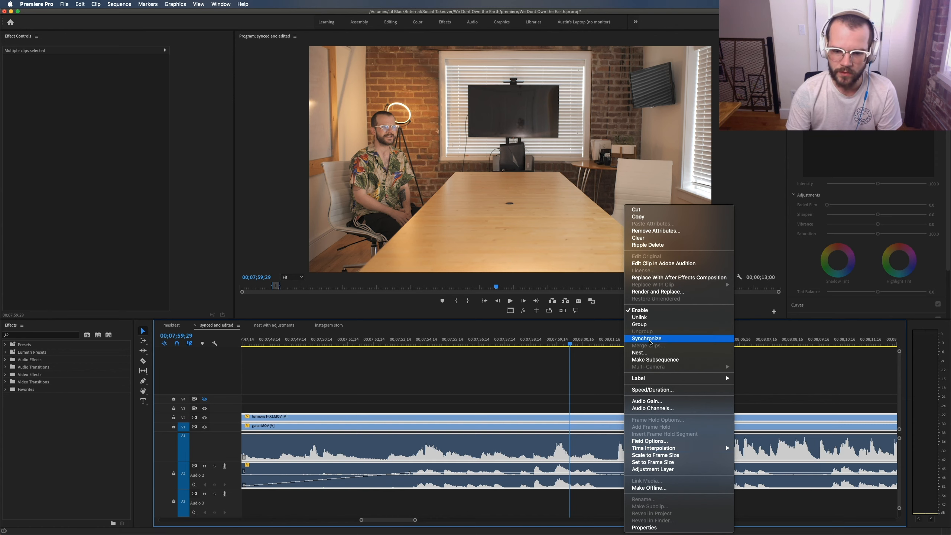
{"action": "left_click", "coordinate": [587, 376]}
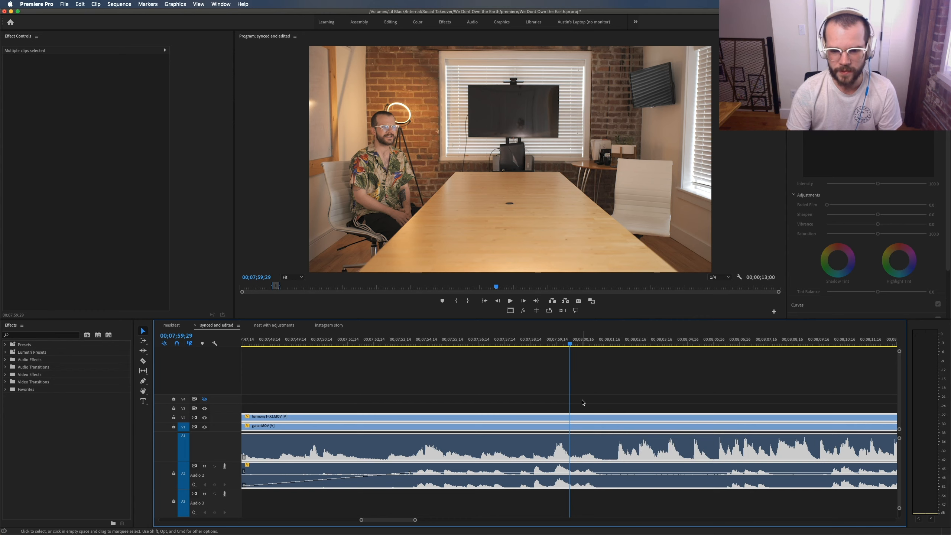
- Compare the guitar and harmony1 audio waveforms for matching peaks around 00;07;58;16
{"action": "key", "text": "minus"}
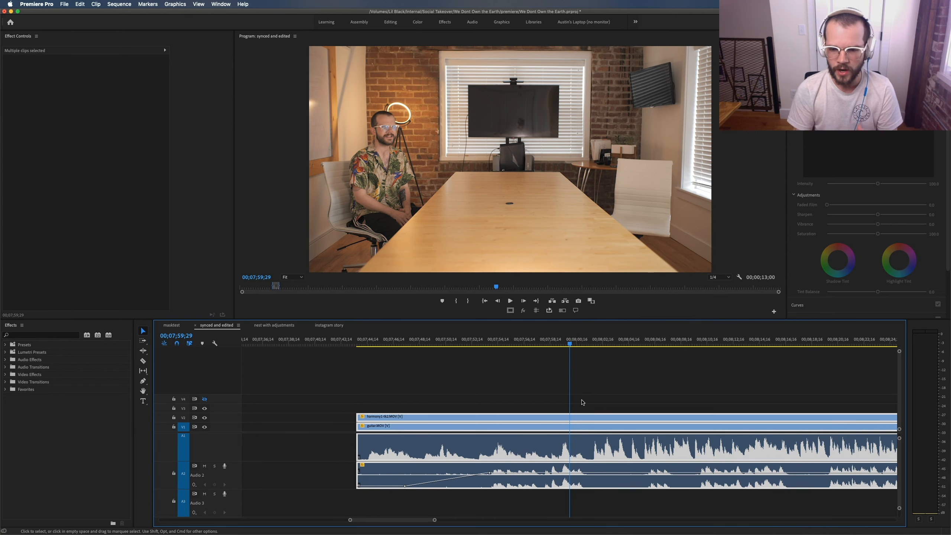
{"action": "key", "text": "equal"}
{"action": "key", "text": "equal"}
{"action": "key", "text": "equal"}
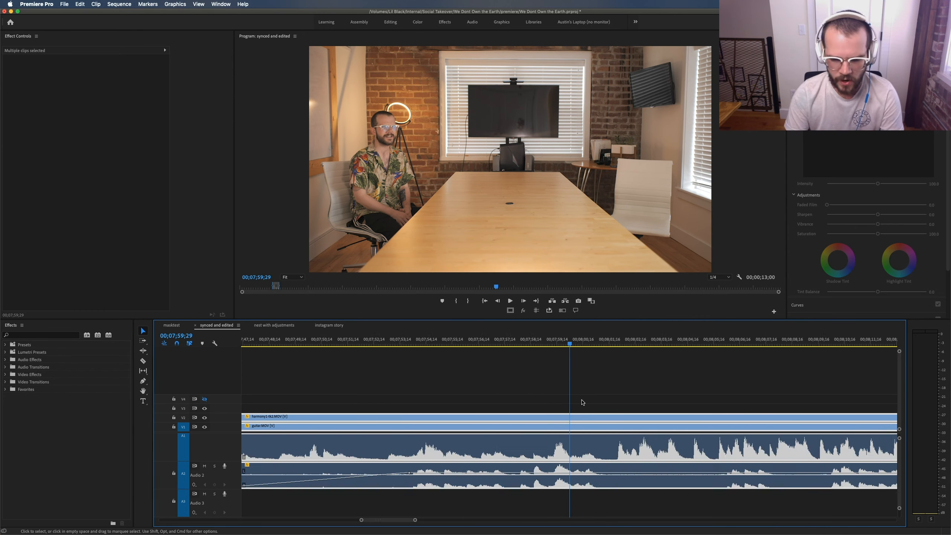
{"action": "key", "text": "minus"}
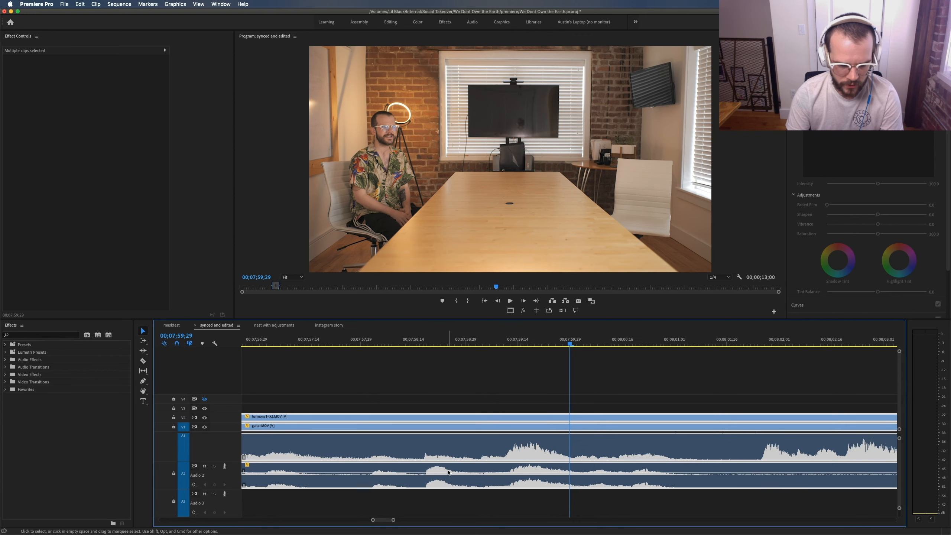
{"action": "left_click", "coordinate": [422, 342]}
{"action": "key", "text": "minus"}
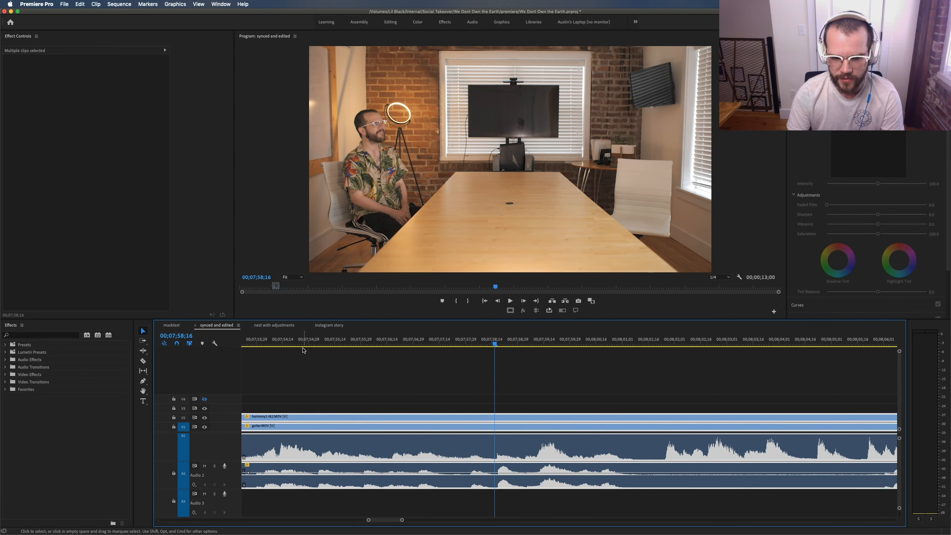
{"action": "key", "text": "minus"}
{"action": "key", "text": "minus"}
{"action": "key", "text": "minus"}
- Inspect the layer order by selecting the harmony1 clip on V2 and the guitar clip on V1 in turn
{"action": "left_click", "coordinate": [641, 404]}
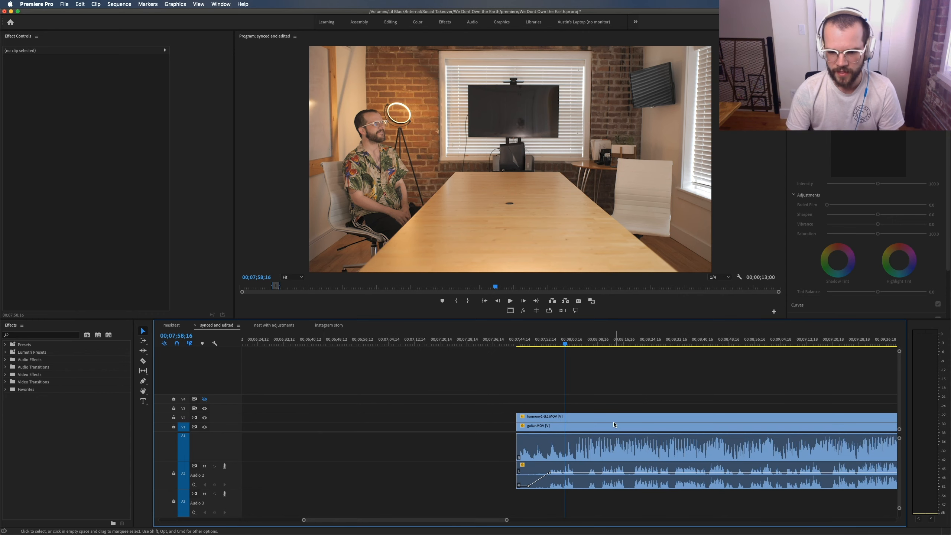
{"action": "key", "text": "minus"}
{"action": "left_click", "coordinate": [604, 417]}
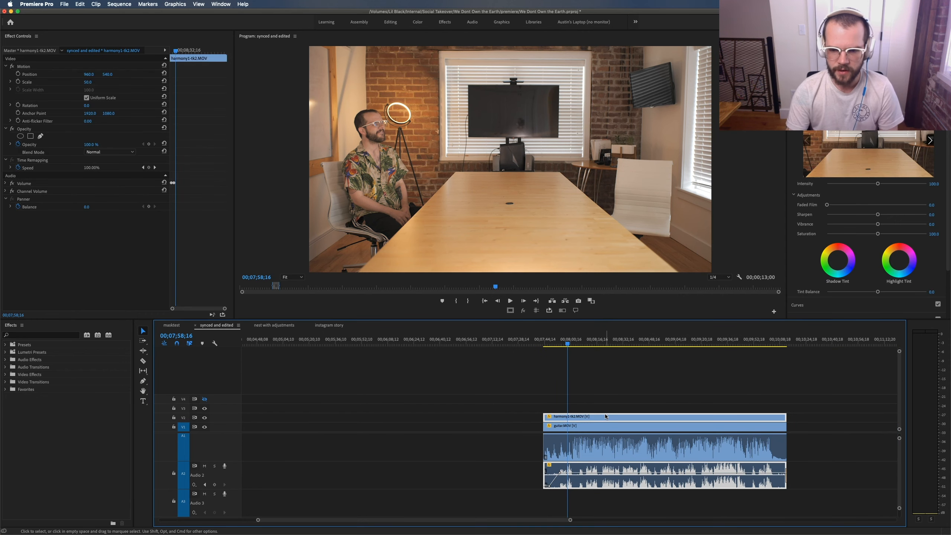
{"action": "left_click", "coordinate": [598, 426]}
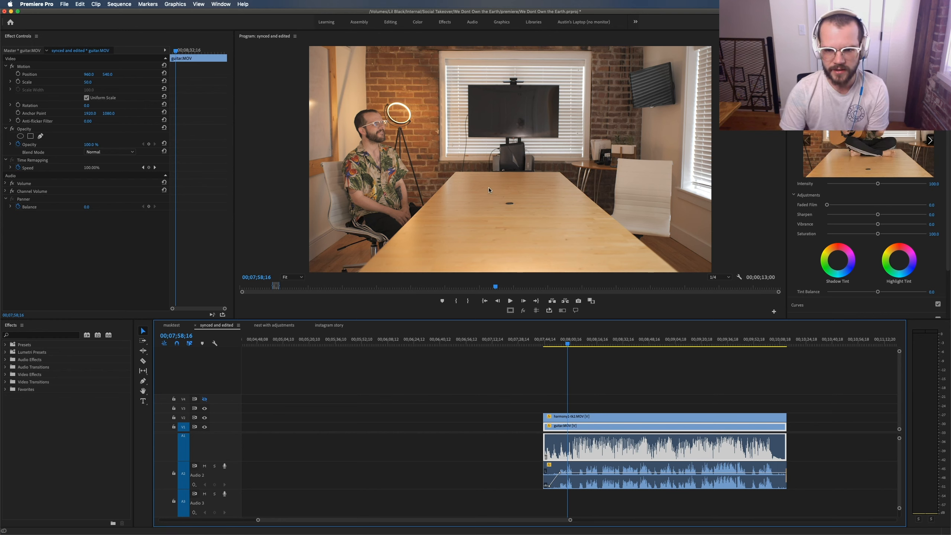
{"action": "left_click", "coordinate": [623, 392]}
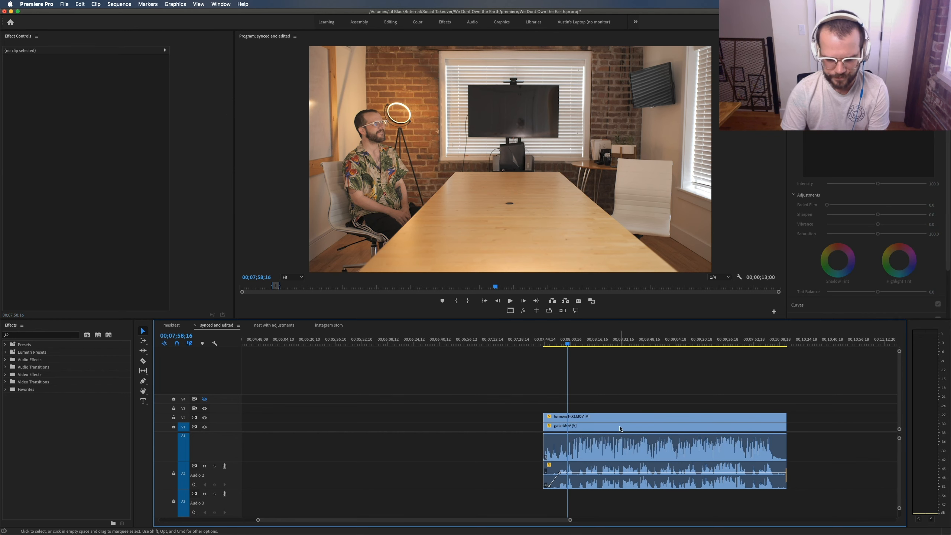
- Add a four-point rectangular opacity mask to the harmony1 clip and place it over the seated singer
{"action": "left_click", "coordinate": [575, 420]}
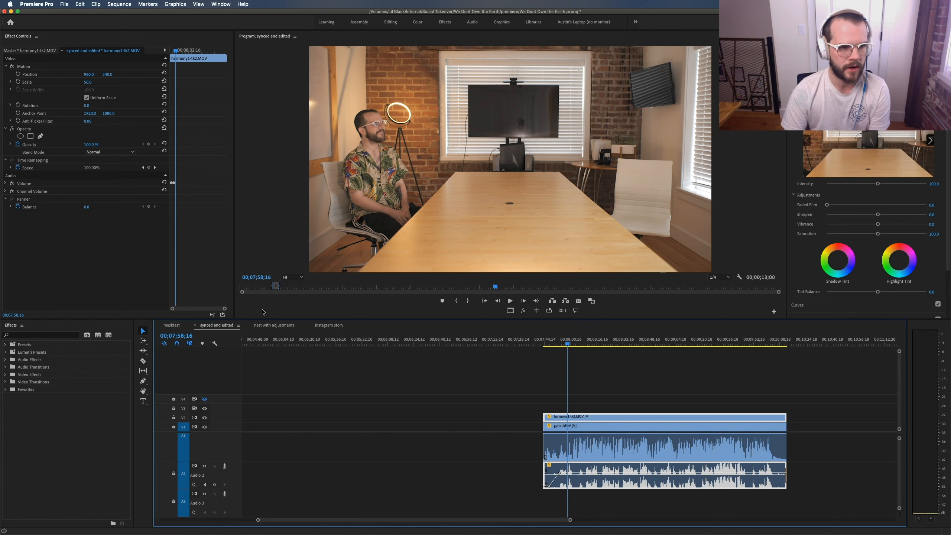
{"action": "left_click", "coordinate": [31, 137]}
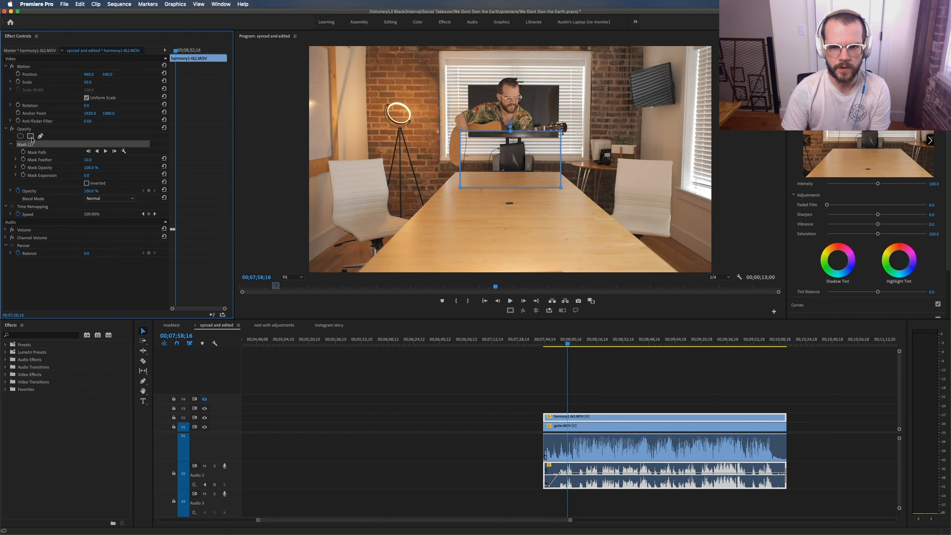
{"action": "left_click_drag", "start_coordinate": [502, 156], "coordinate": [371, 159]}
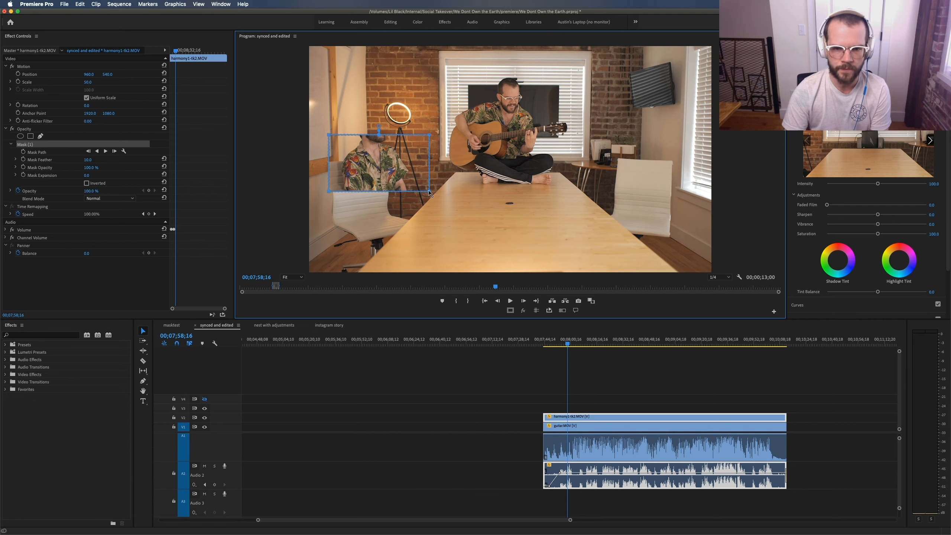
- Extend the mask's four corners beyond the frame edges to cover the whole left side up to the guitarist, then deselect the clip
{"action": "left_click_drag", "start_coordinate": [429, 191], "coordinate": [432, 304]}
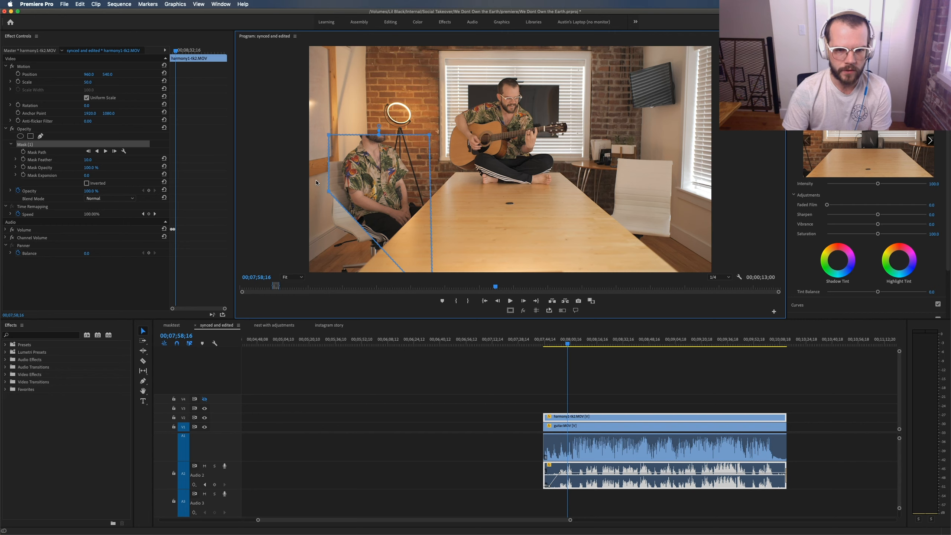
{"action": "left_click_drag", "start_coordinate": [328, 192], "coordinate": [268, 294]}
{"action": "left_click_drag", "start_coordinate": [328, 134], "coordinate": [293, 38]}
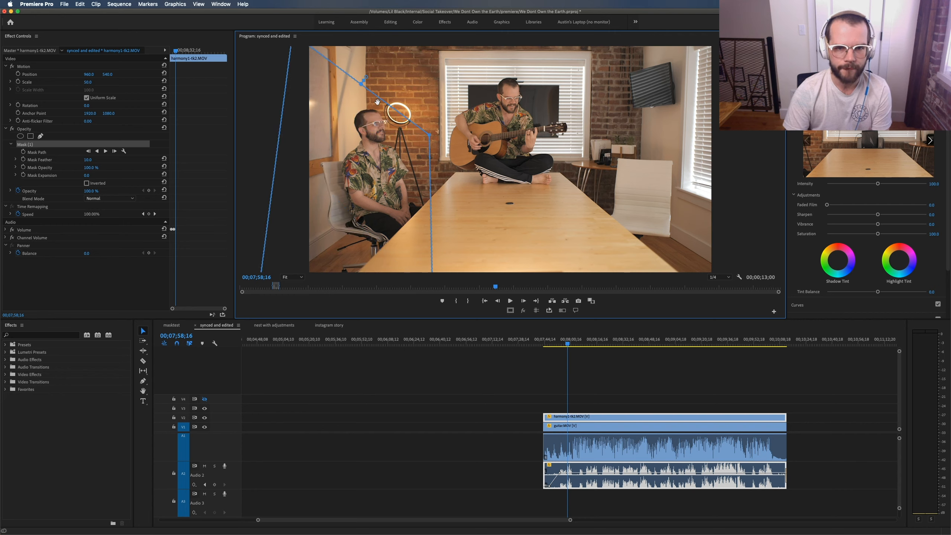
{"action": "left_click_drag", "start_coordinate": [430, 134], "coordinate": [441, 37]}
{"action": "left_click", "coordinate": [504, 426]}
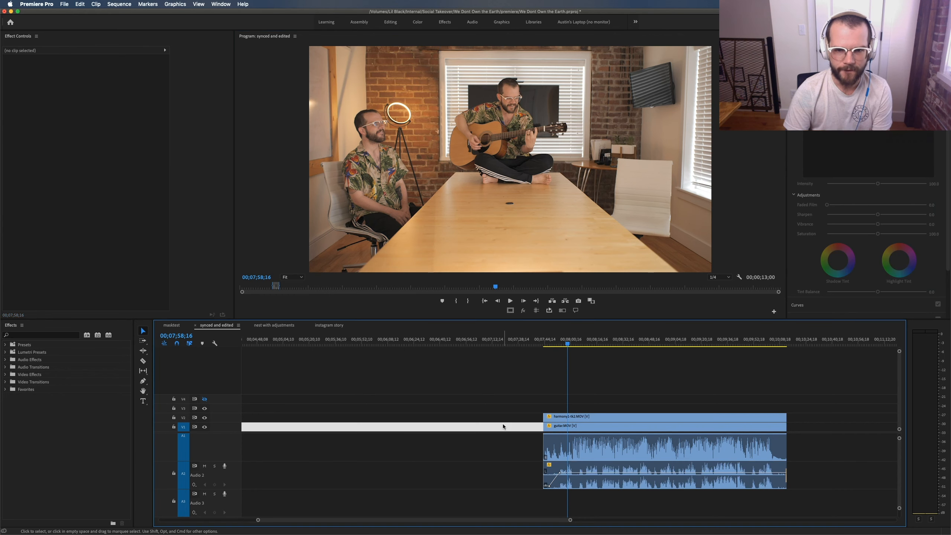
{"action": "left_click", "coordinate": [499, 375]}
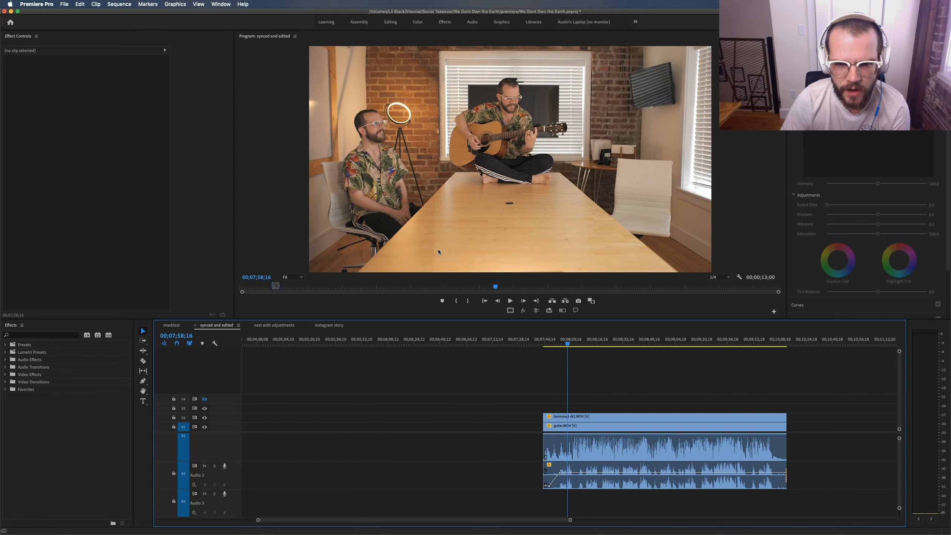
- Set the feather of the harmony1 clip's opacity mask to 49, then deselect the clip
{"action": "left_click", "coordinate": [584, 415]}
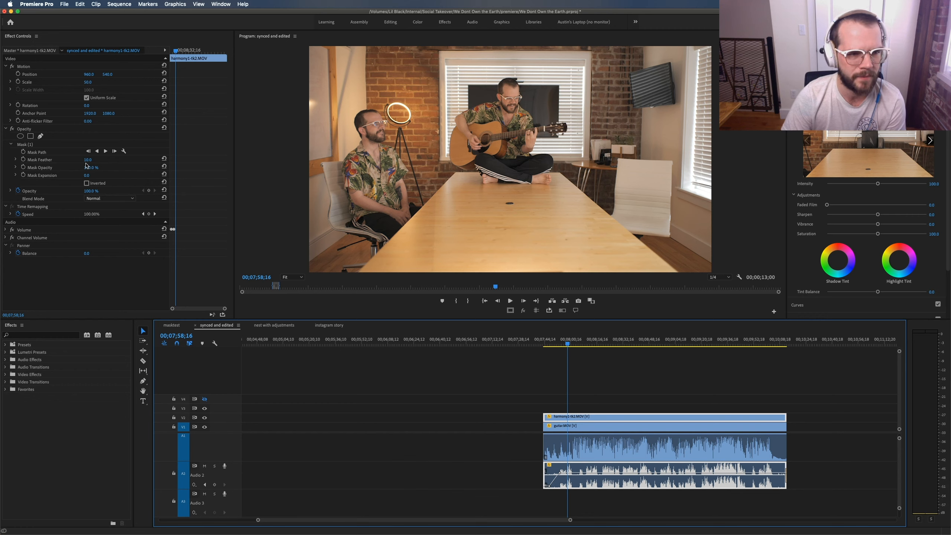
{"action": "left_click_drag", "start_coordinate": [87, 161], "coordinate": [86, 161]}
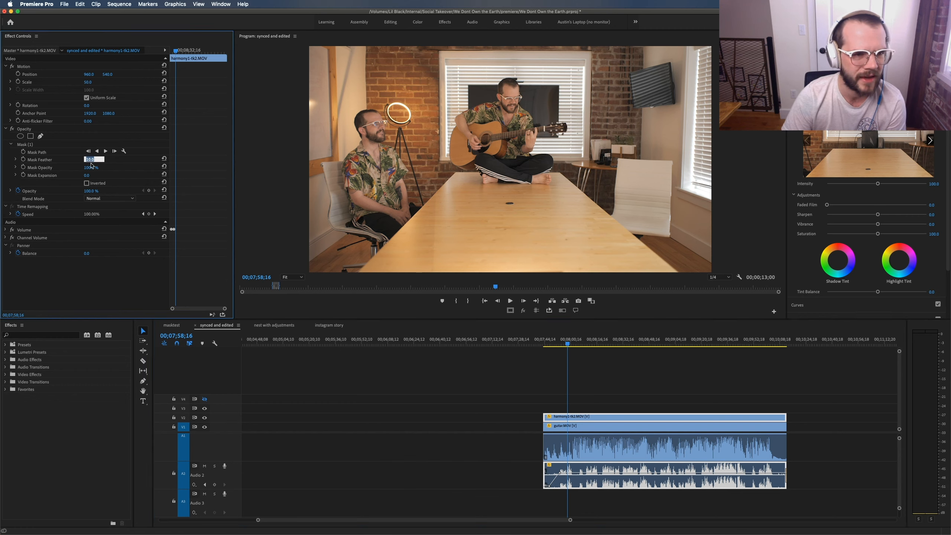
{"action": "type", "text": "40"}
{"action": "key", "text": "Return"}
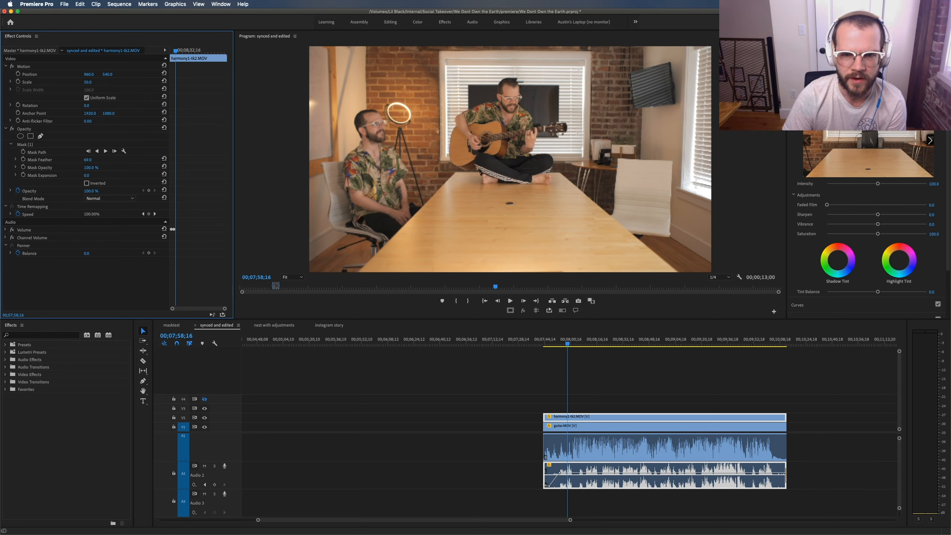
{"action": "left_click", "coordinate": [520, 375]}
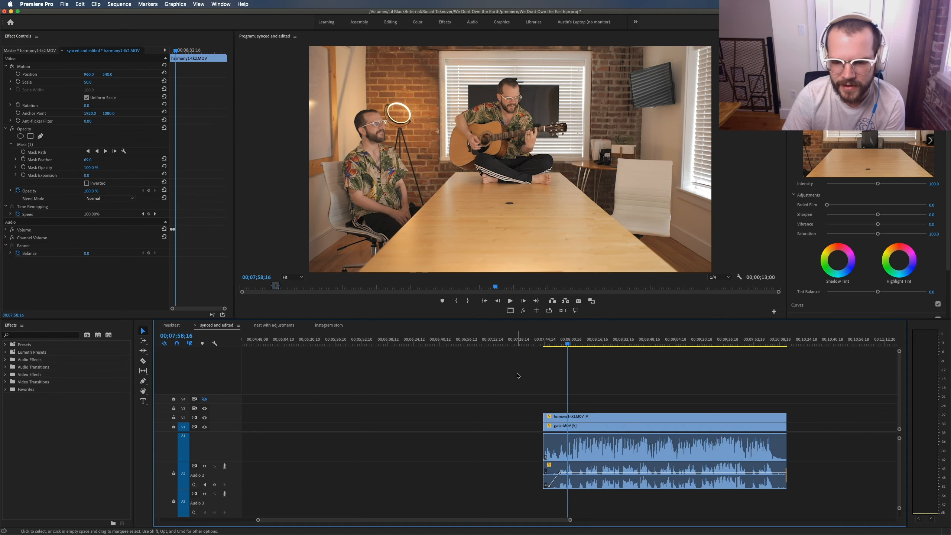
- Move the separate harmony2 clip on V3 earlier so it lines up above the harmony1 and guitar clips
{"action": "key", "text": "backslash"}
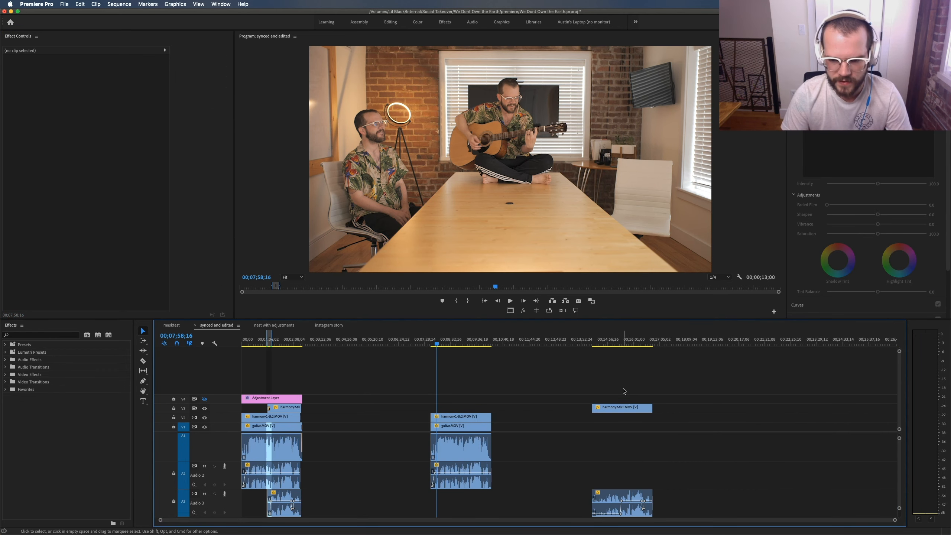
{"action": "left_click_drag", "start_coordinate": [618, 408], "coordinate": [459, 411]}
{"action": "left_click", "coordinate": [483, 428]}
{"action": "key", "text": "equal"}
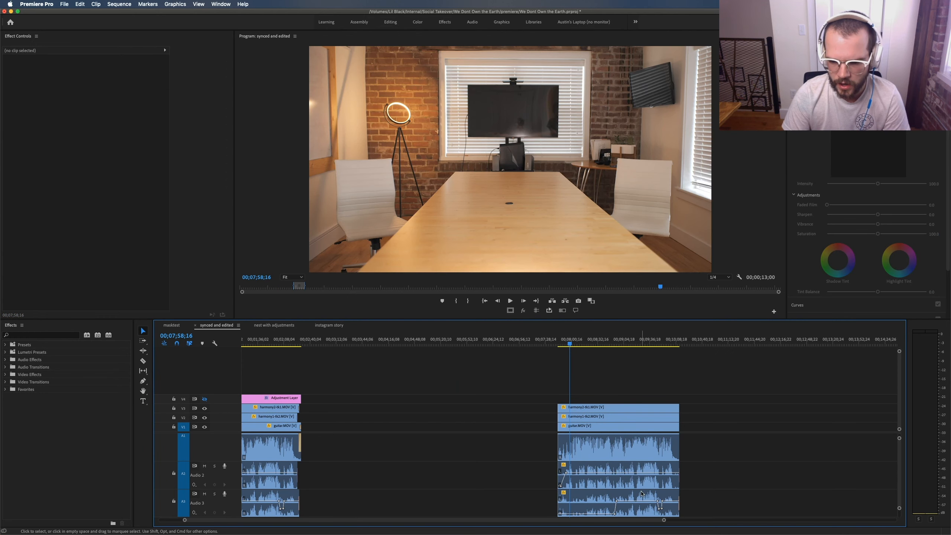
{"action": "left_click", "coordinate": [607, 505]}
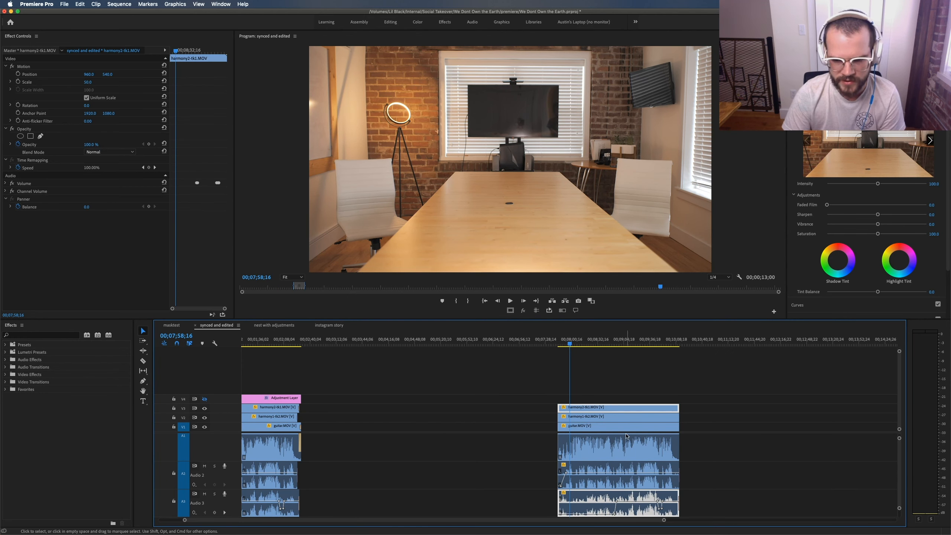
{"action": "left_click", "coordinate": [622, 376]}
- Add a four-point opacity mask to the harmony2 clip covering the frame's right side beyond its edges, and check it at 00;09;12;17
{"action": "left_click", "coordinate": [637, 410]}
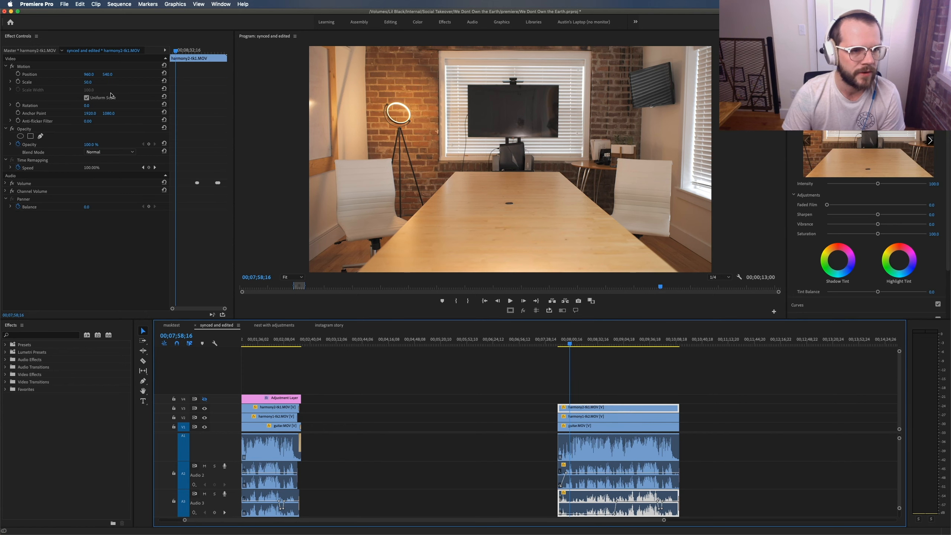
{"action": "left_click", "coordinate": [33, 135]}
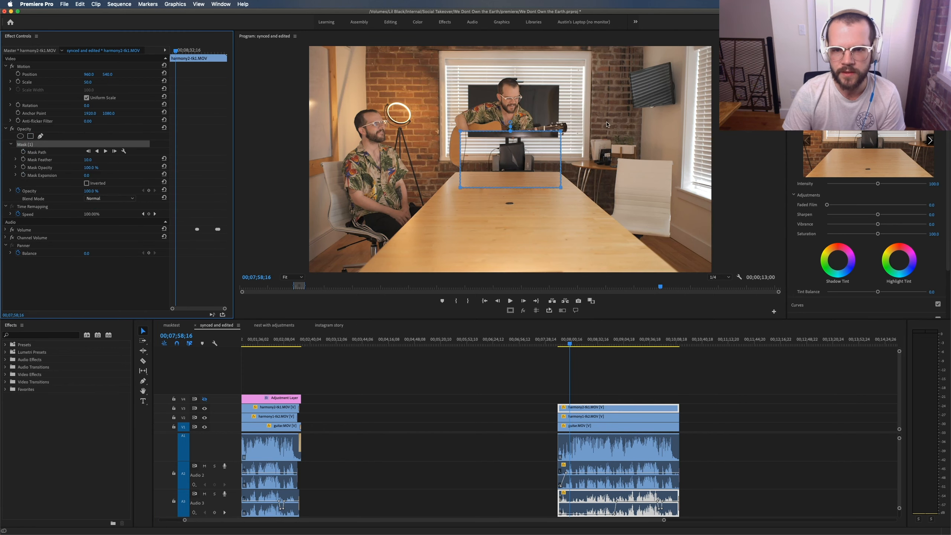
{"action": "left_click_drag", "start_coordinate": [534, 142], "coordinate": [720, 46]}
{"action": "left_click_drag", "start_coordinate": [595, 90], "coordinate": [590, 46]}
{"action": "left_click_drag", "start_coordinate": [696, 146], "coordinate": [714, 288]}
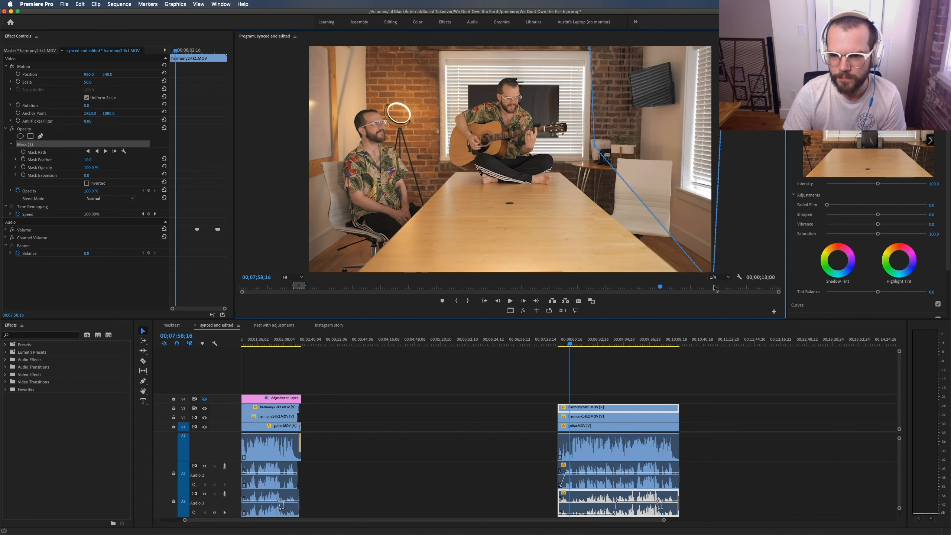
{"action": "left_click_drag", "start_coordinate": [594, 146], "coordinate": [585, 288]}
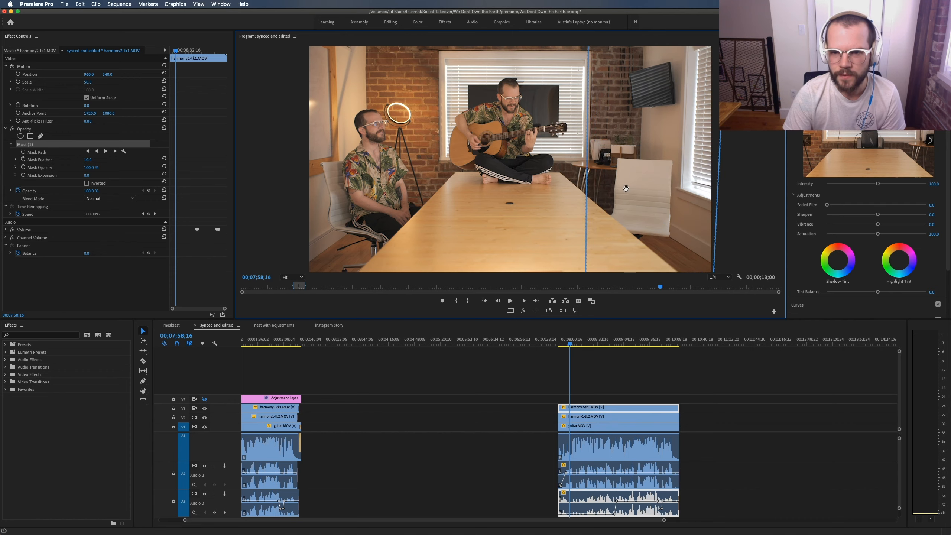
{"action": "left_click_drag", "start_coordinate": [595, 339], "coordinate": [630, 340]}
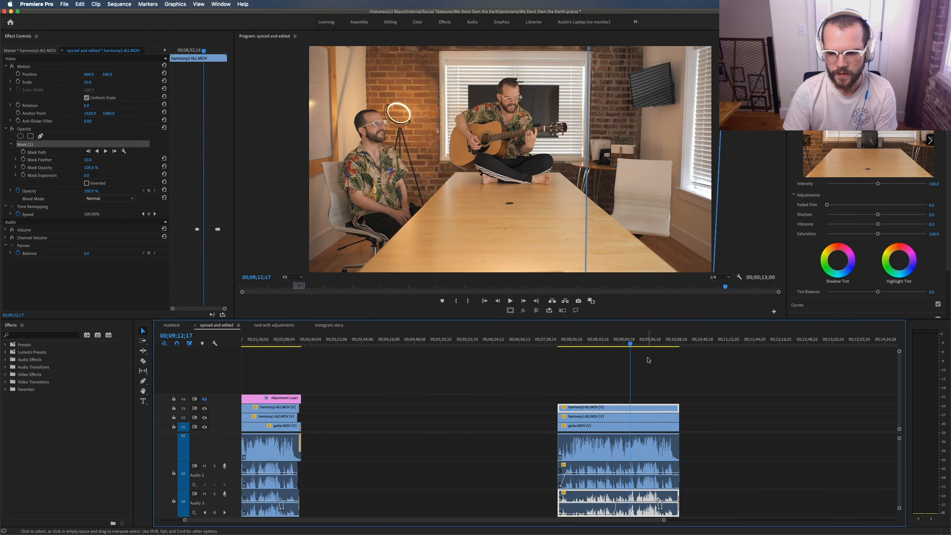
{"action": "left_click", "coordinate": [651, 377]}
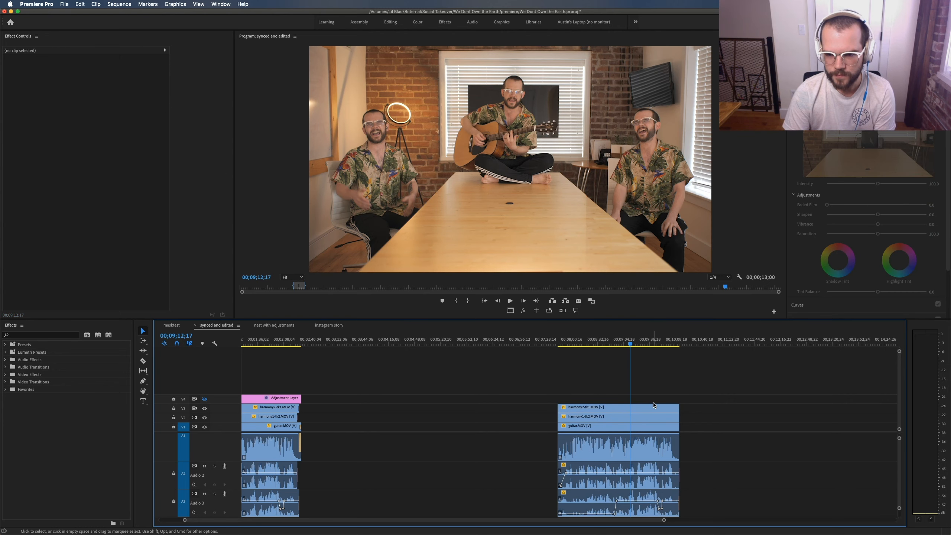
- Set the harmony2 clip's mask feather to 77 and inspect the complete stack by selecting all its clips together
{"action": "left_click", "coordinate": [633, 411]}
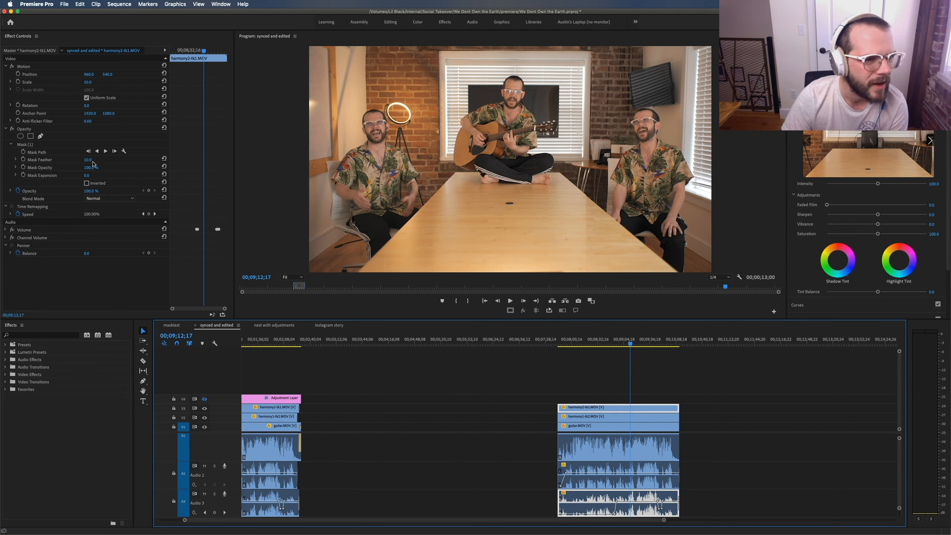
{"action": "left_click_drag", "start_coordinate": [93, 162], "coordinate": [98, 162]}
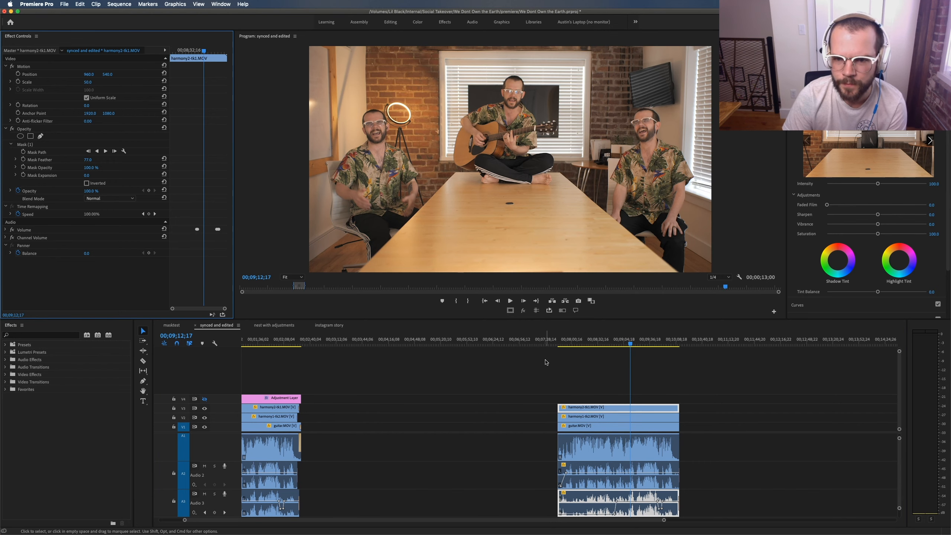
{"action": "left_click", "coordinate": [655, 350]}
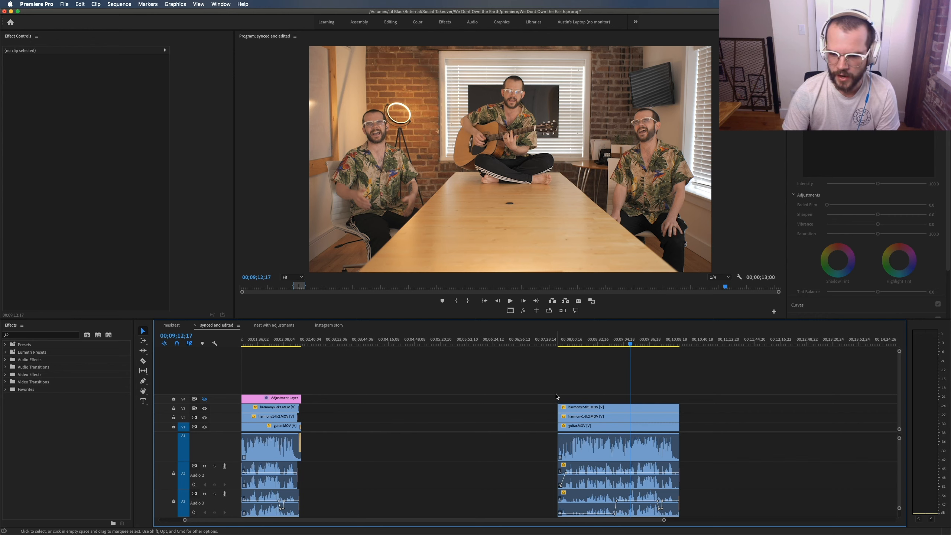
{"action": "left_click_drag", "start_coordinate": [595, 387], "coordinate": [551, 509]}
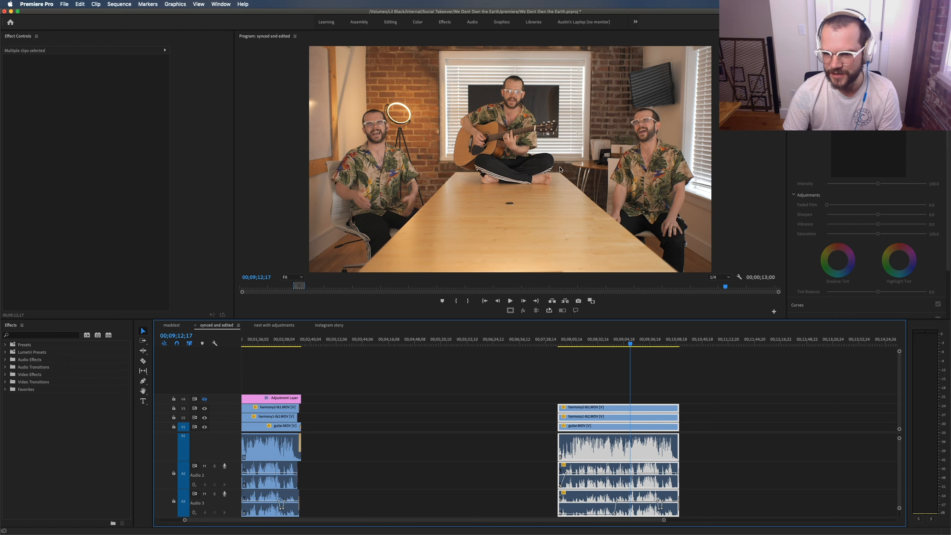
{"action": "left_click", "coordinate": [562, 383]}
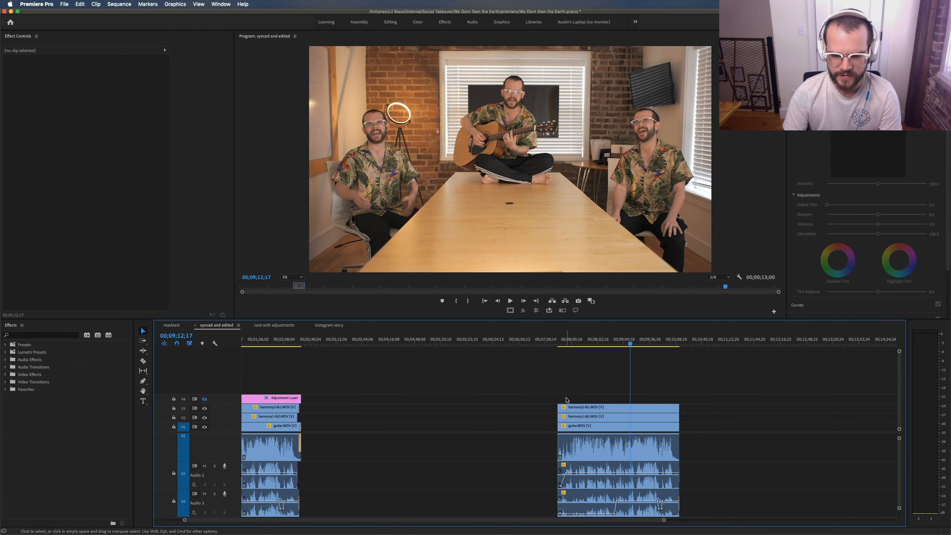
- Examine the opening of the finished edit at the sequence start, scrubbing around 00;00;10;21 and 00;00;07;06
{"action": "key", "text": "minus"}
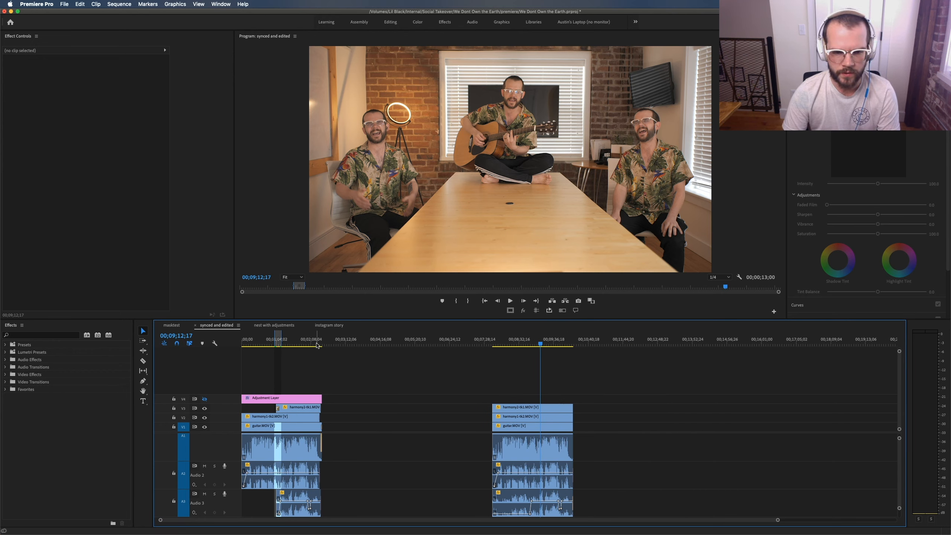
{"action": "left_click_drag", "start_coordinate": [258, 343], "coordinate": [289, 345]}
{"action": "left_click", "coordinate": [286, 365]}
{"action": "key", "text": "equal"}
{"action": "key", "text": "equal"}
{"action": "key", "text": "equal"}
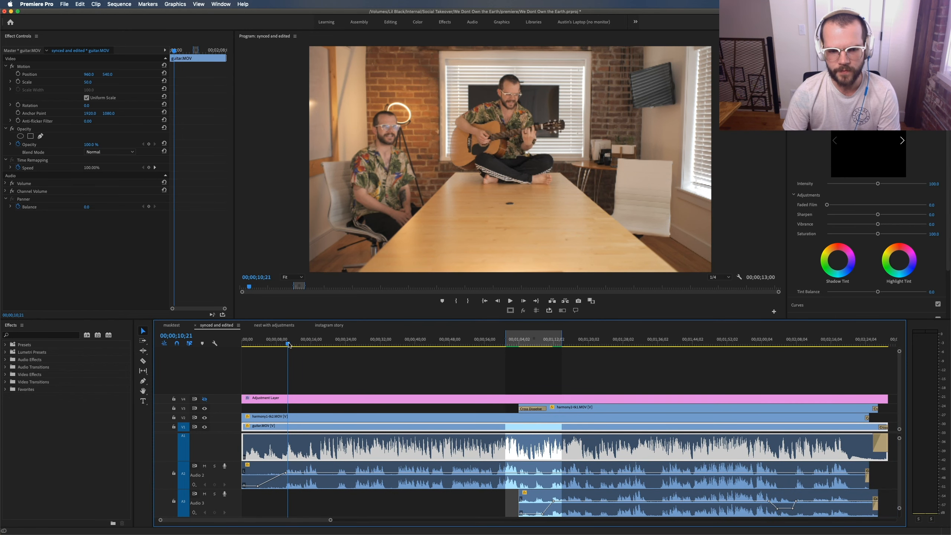
{"action": "left_click_drag", "start_coordinate": [282, 344], "coordinate": [275, 343]}
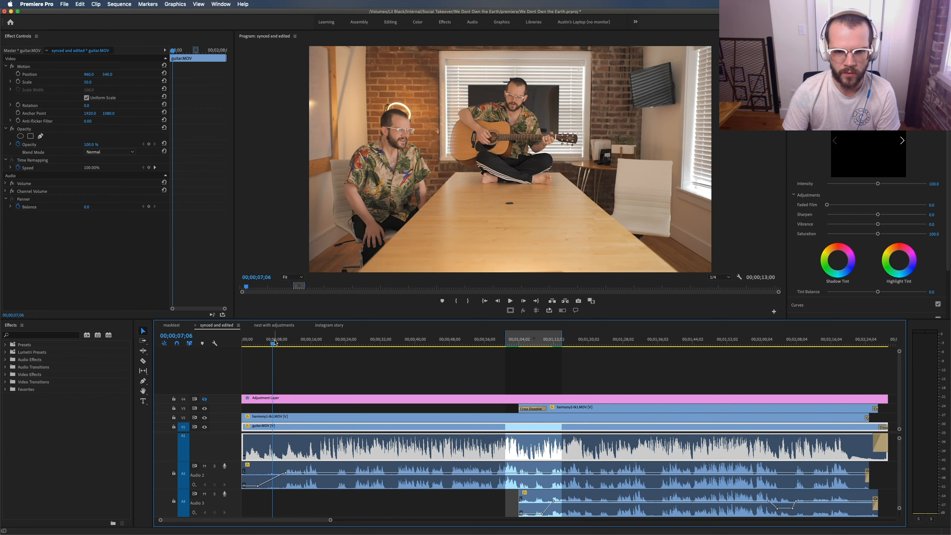
- Inspect how the harmony2 clip fades in through its Cross Dissolve between 00;01;05;12 and 00;01;07;10
{"action": "left_click", "coordinate": [525, 341]}
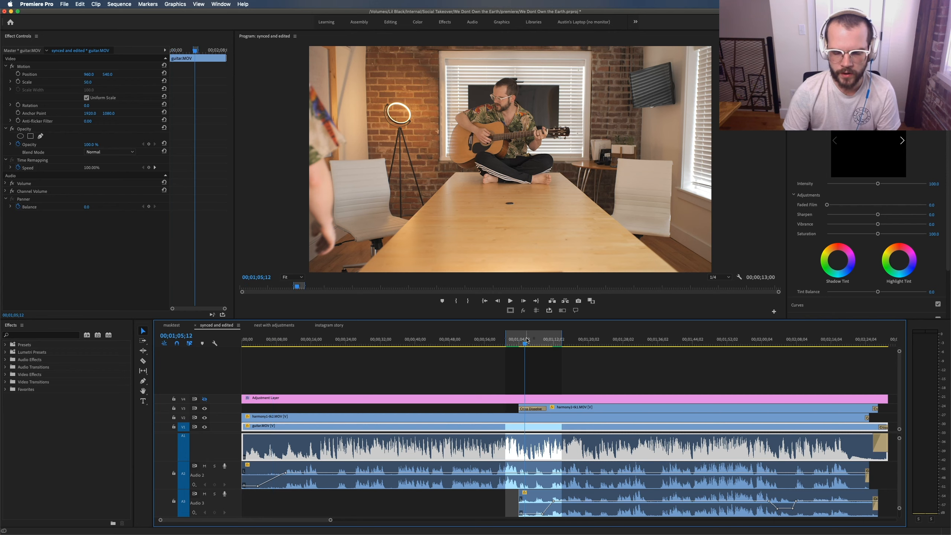
{"action": "key", "text": "equal"}
{"action": "key", "text": "equal"}
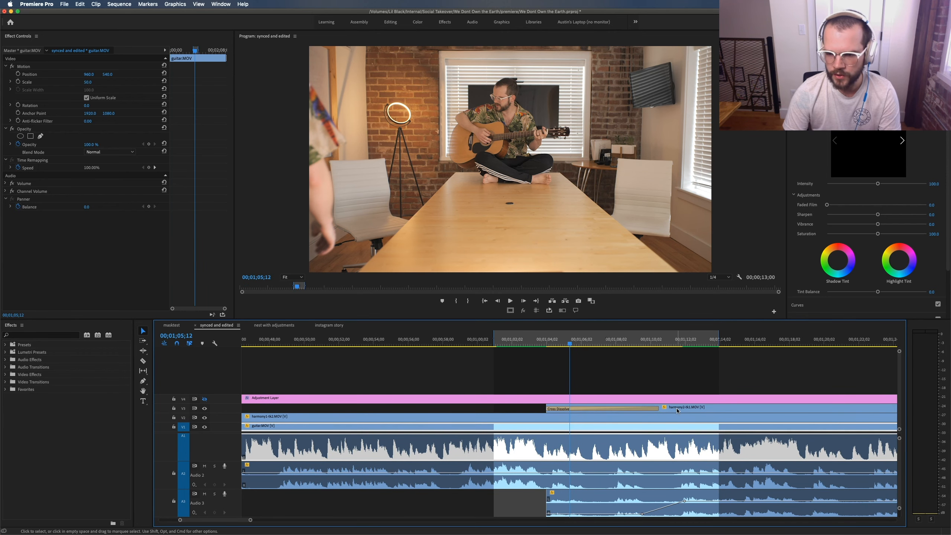
{"action": "left_click", "coordinate": [677, 411]}
{"action": "left_click", "coordinate": [604, 343]}
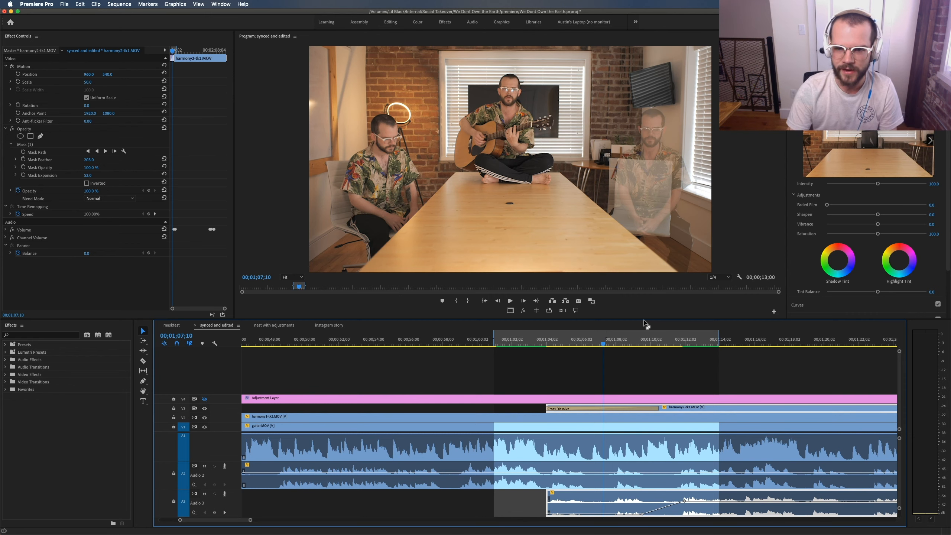
{"action": "left_click", "coordinate": [645, 372]}
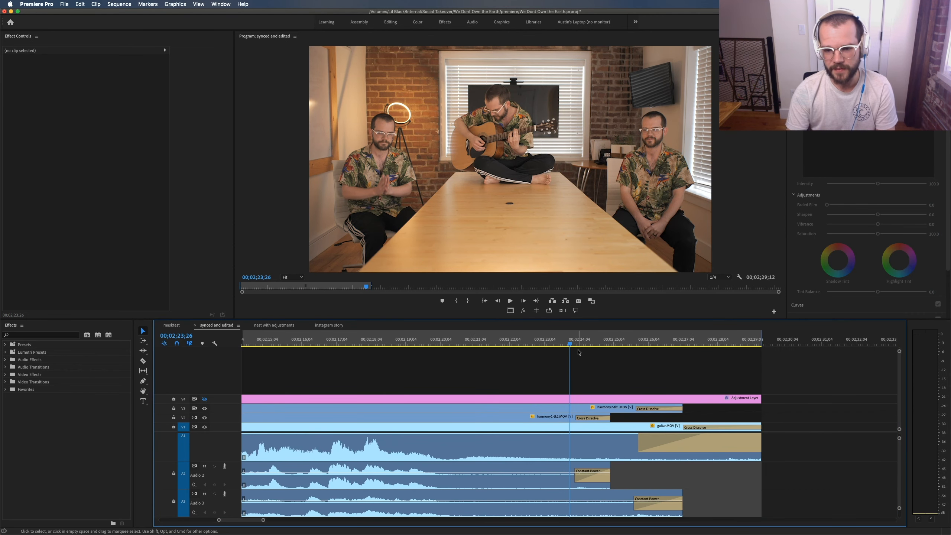
- Review the staggered Cross Dissolves ending the harmony1 and harmony2 clips, scrubbing and playing from about 00;02;24;04 to 00;02;27;27
{"action": "left_click", "coordinate": [580, 342]}
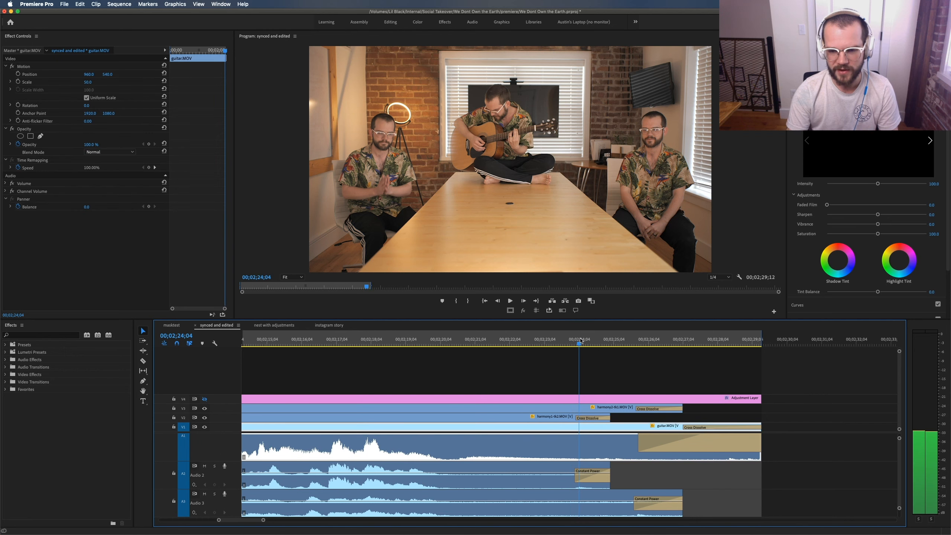
{"action": "left_click", "coordinate": [580, 340]}
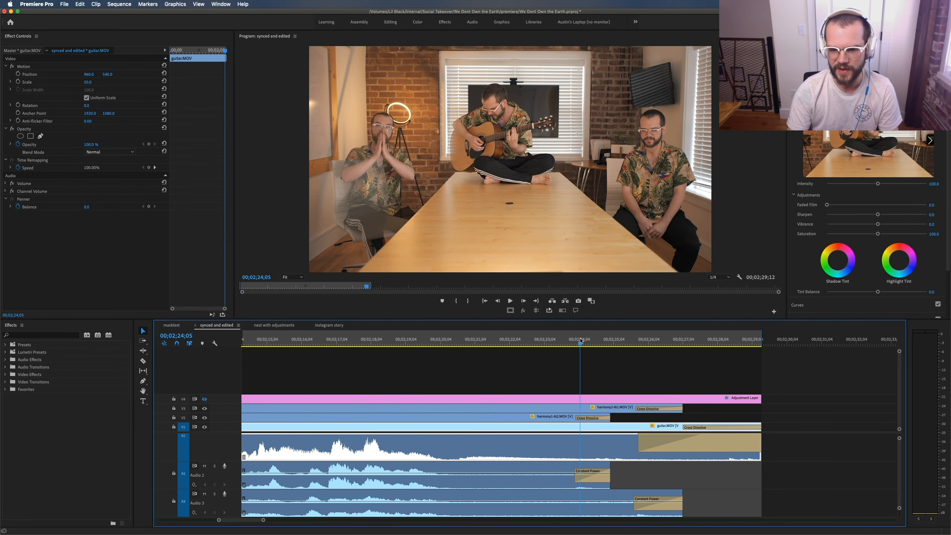
{"action": "left_click", "coordinate": [593, 341]}
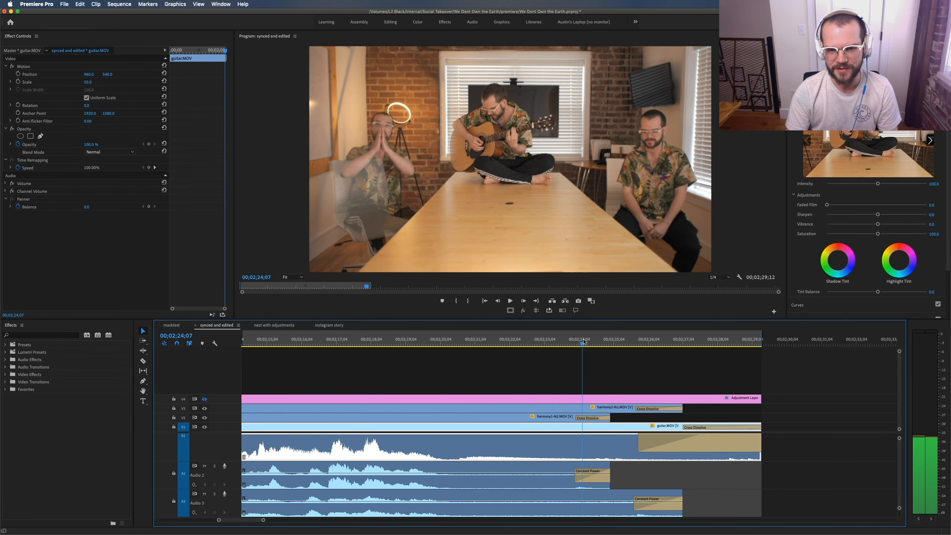
{"action": "left_click_drag", "start_coordinate": [595, 340], "coordinate": [579, 340]}
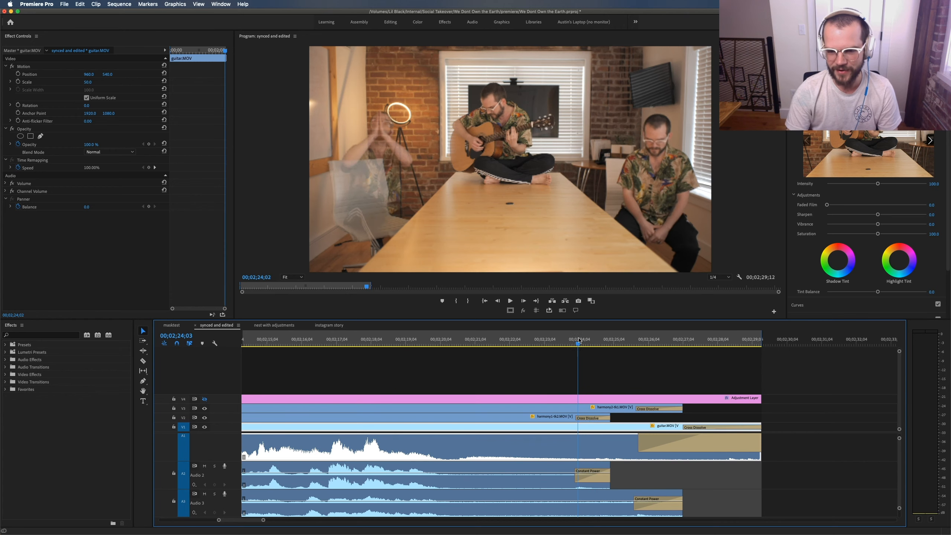
{"action": "left_click", "coordinate": [640, 339]}
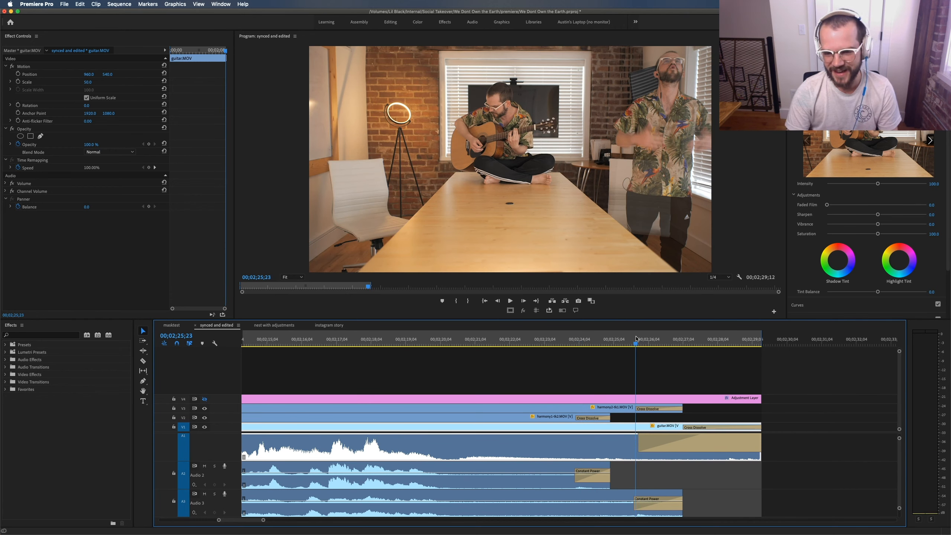
{"action": "key", "text": "Left"}
{"action": "left_click_drag", "start_coordinate": [640, 340], "coordinate": [674, 340]}
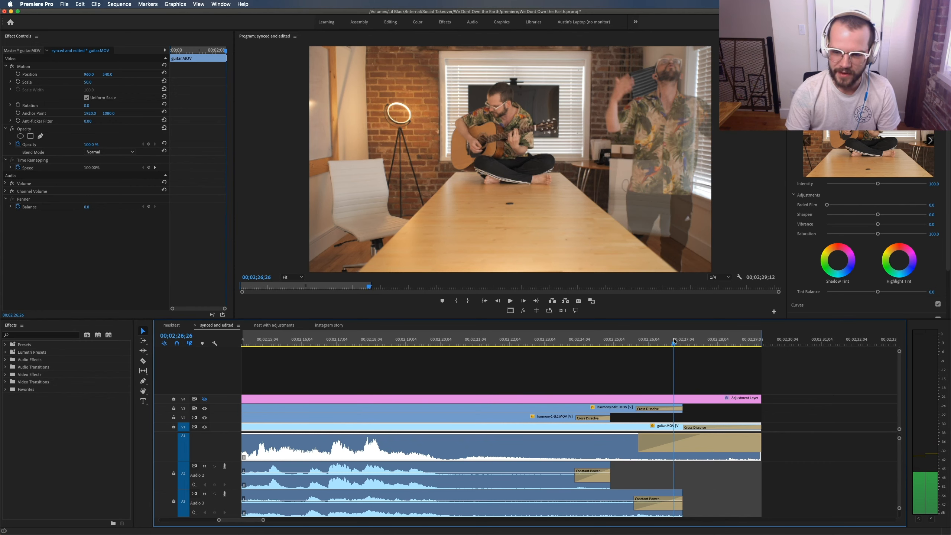
{"action": "key", "text": "space"}
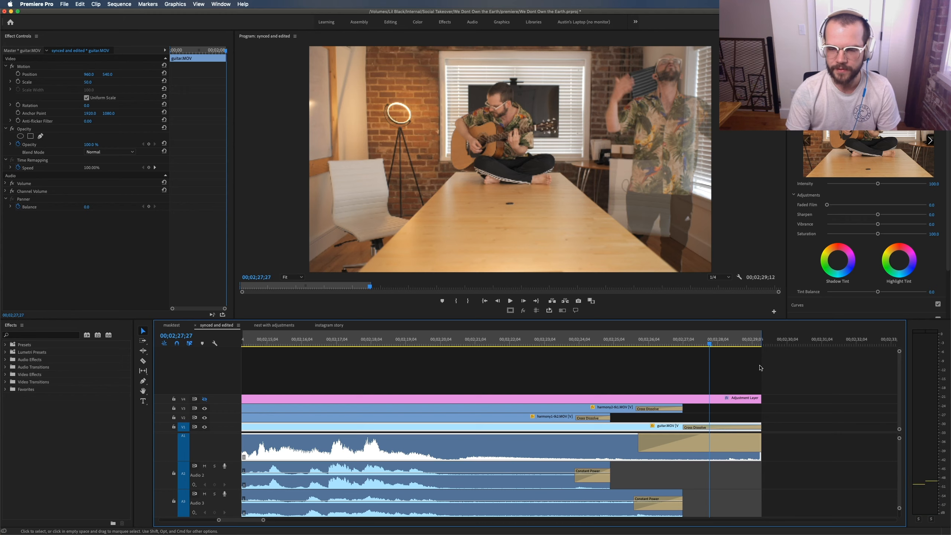
- Look over the whole finished edit, sampling the frames at 00;00;34;09 and 00;01;47;12
{"action": "left_click", "coordinate": [784, 428]}
{"action": "key", "text": "minus"}
{"action": "key", "text": "minus"}
{"action": "key", "text": "minus"}
{"action": "key", "text": "minus"}
{"action": "left_click", "coordinate": [316, 339]}
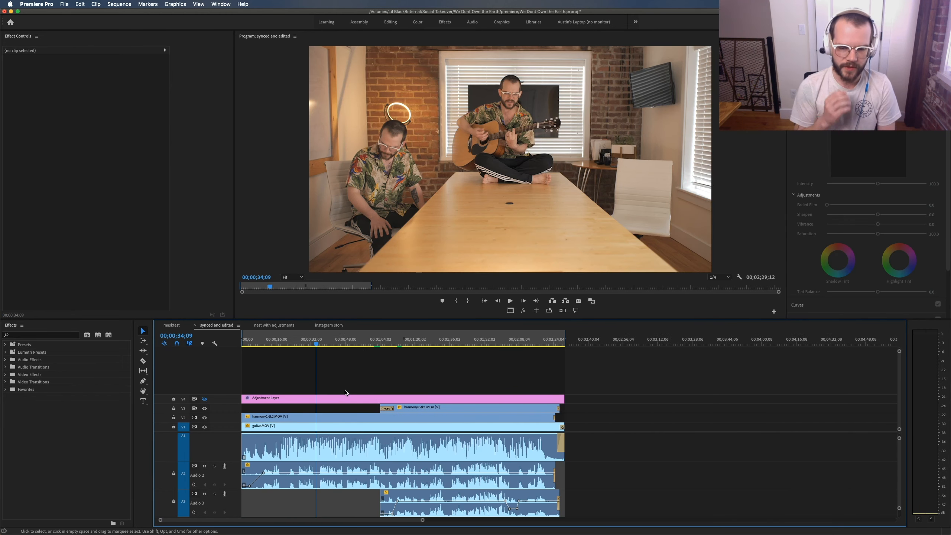
{"action": "left_click", "coordinate": [474, 340]}
{"action": "left_click", "coordinate": [525, 447]}
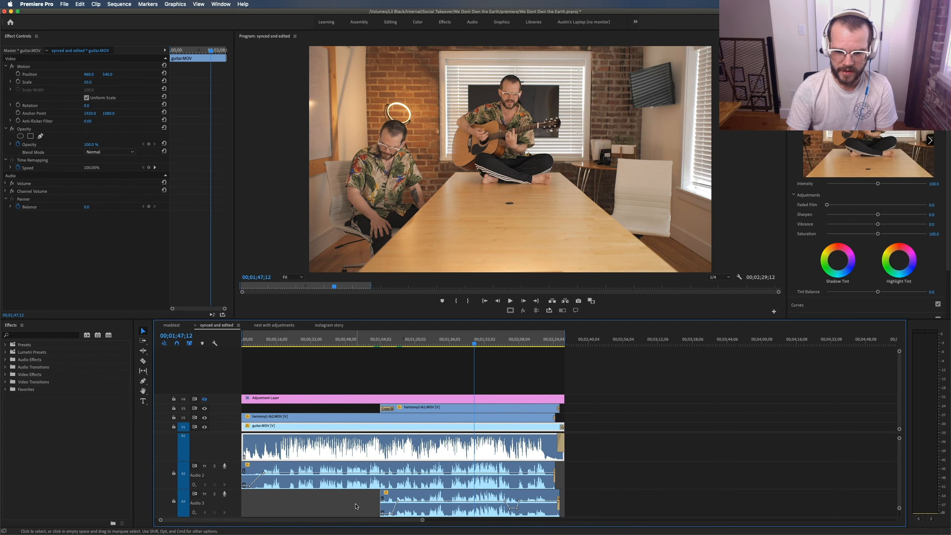
- Open the nest with adjustments sequence
{"action": "left_click", "coordinate": [284, 325]}
{"action": "left_click", "coordinate": [421, 416]}
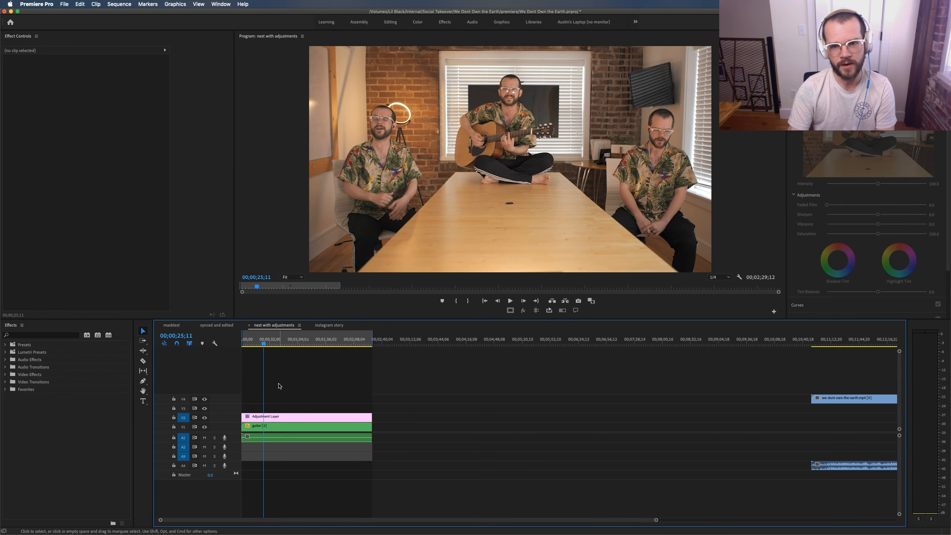
- Reset the nested guitar clip's Position and Scale to compare the original framing, and undo both resets
{"action": "left_click", "coordinate": [277, 426]}
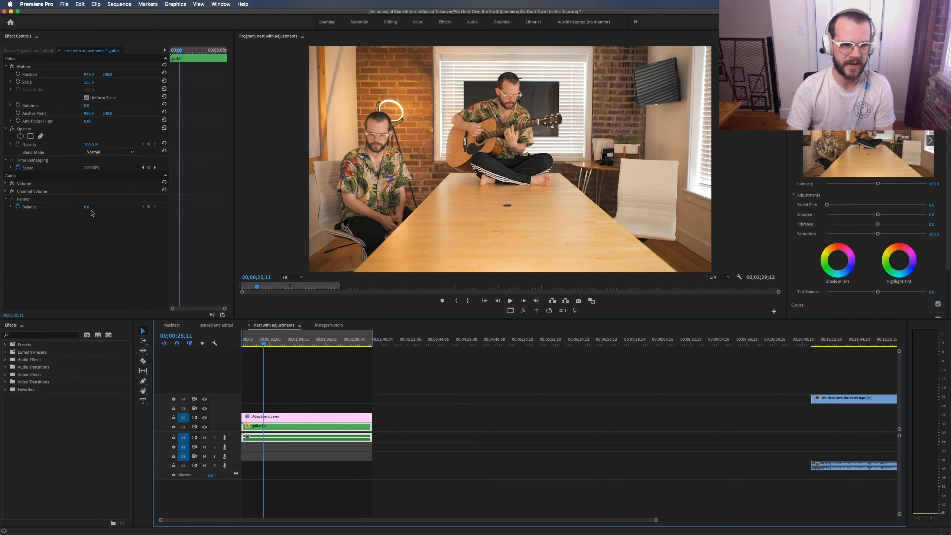
{"action": "left_click", "coordinate": [163, 75]}
{"action": "left_click", "coordinate": [164, 81]}
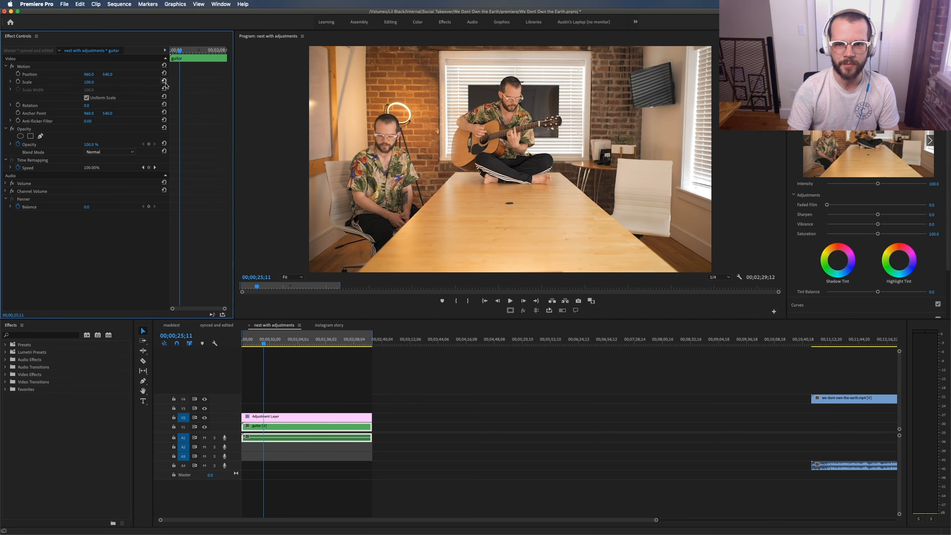
{"action": "key", "text": "super+z"}
{"action": "key", "text": "super+z"}
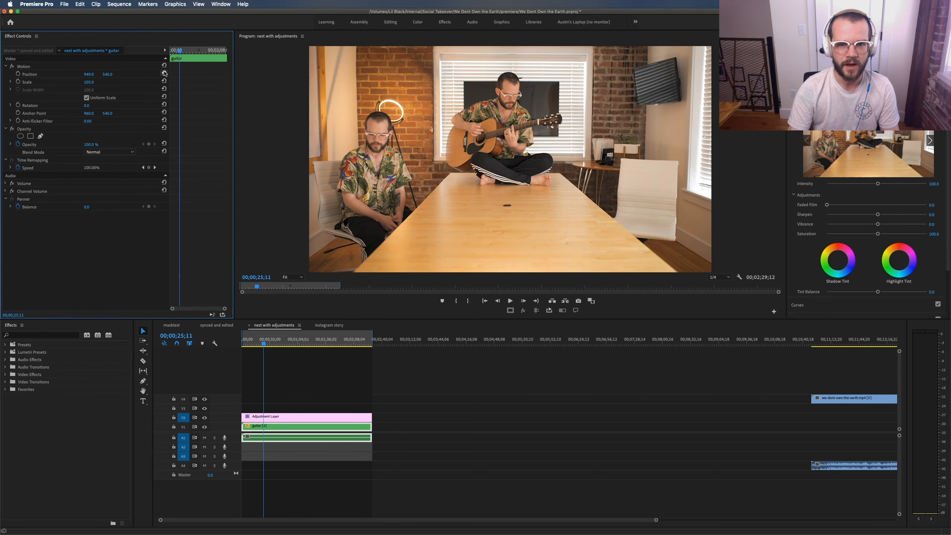
{"action": "left_click", "coordinate": [314, 391]}
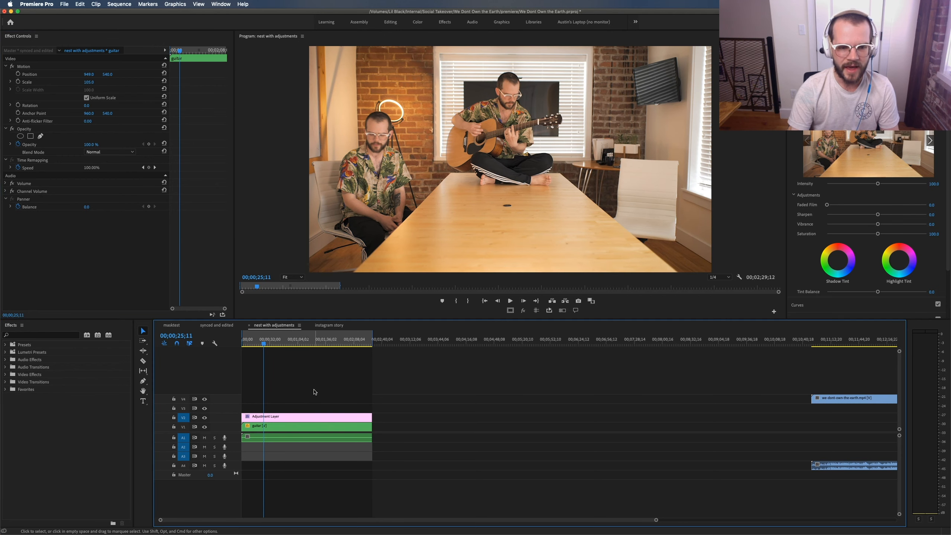
- Compare the frame with and without the Adjustment Layer's Lumetri Color grade by switching the V2 track's visibility off and on
{"action": "left_click", "coordinate": [291, 416]}
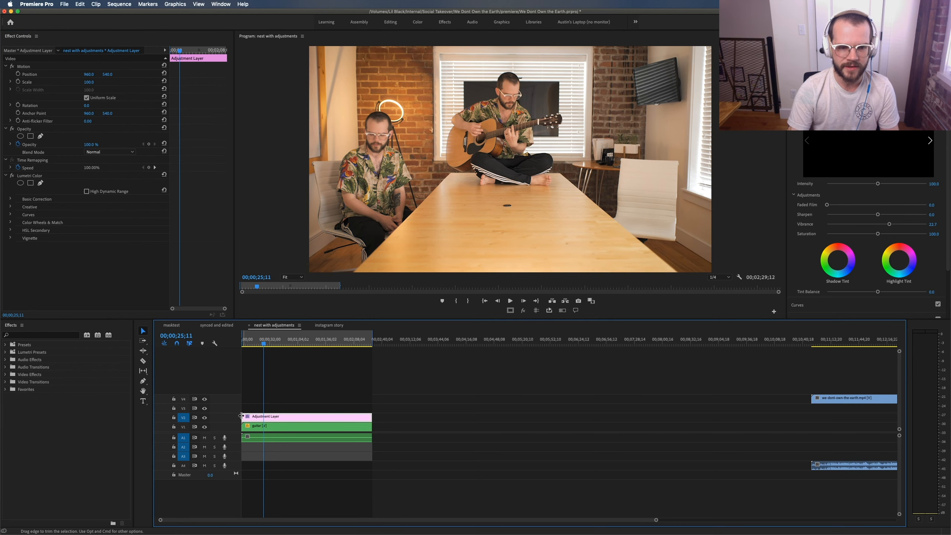
{"action": "left_click", "coordinate": [204, 418]}
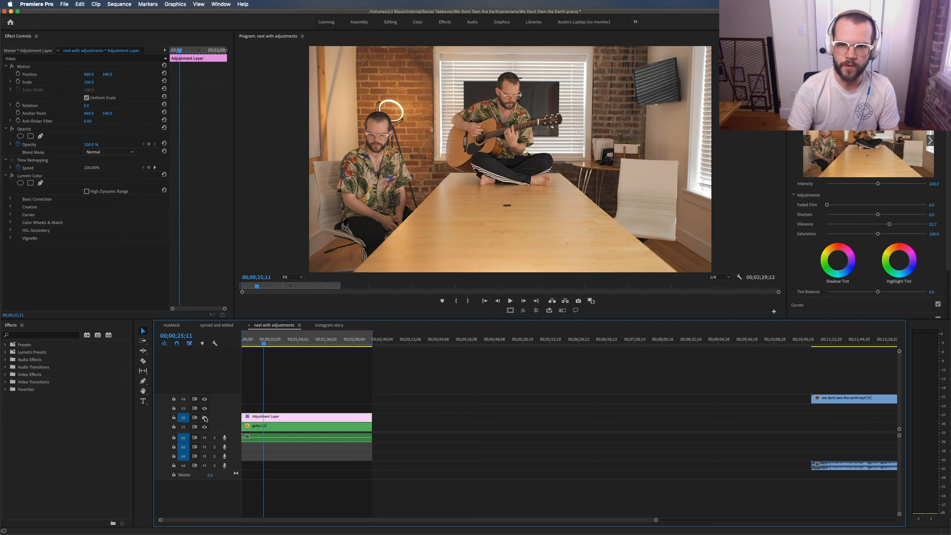
{"action": "left_click", "coordinate": [204, 418]}
{"action": "left_click", "coordinate": [204, 418]}
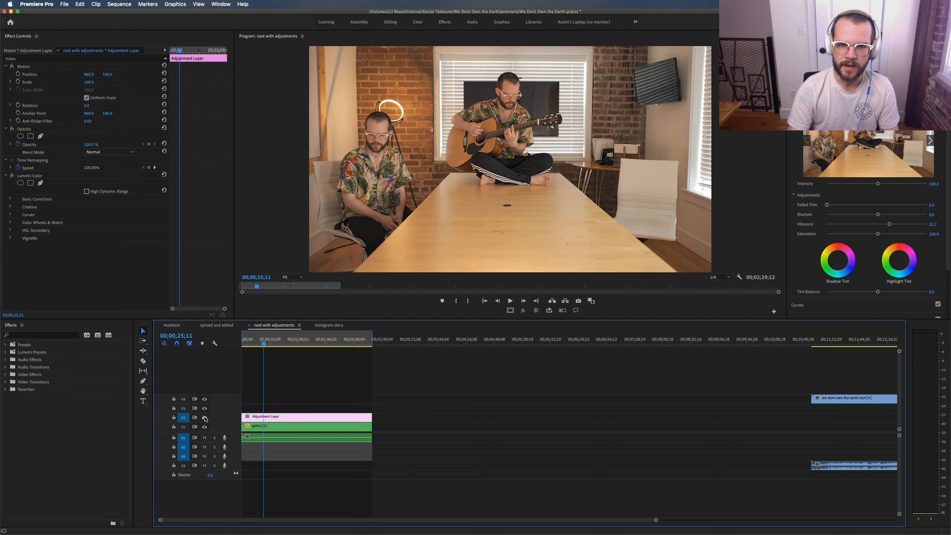
{"action": "left_click", "coordinate": [204, 418]}
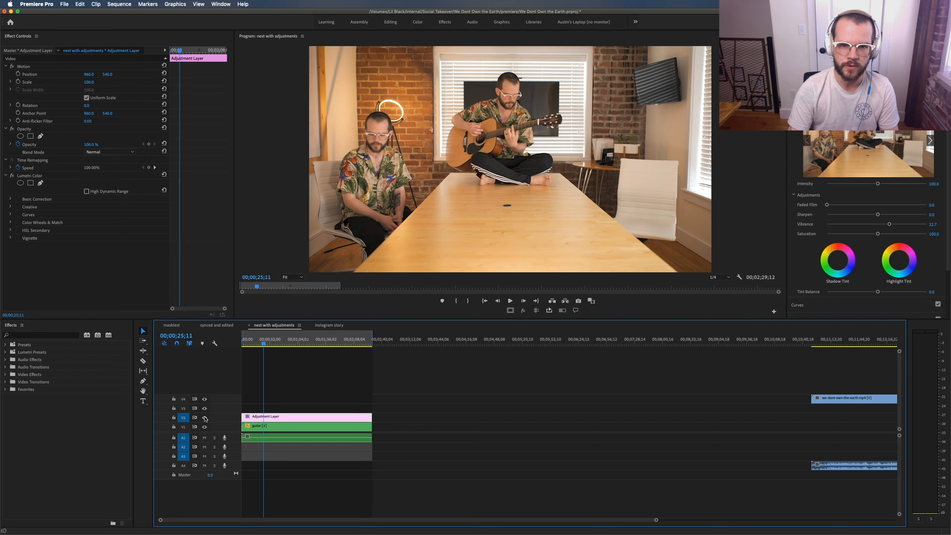
- Play the first moments of the nest with adjustments sequence from its start, and clear the clip selection
{"action": "key", "text": "Home"}
{"action": "key", "text": "space"}
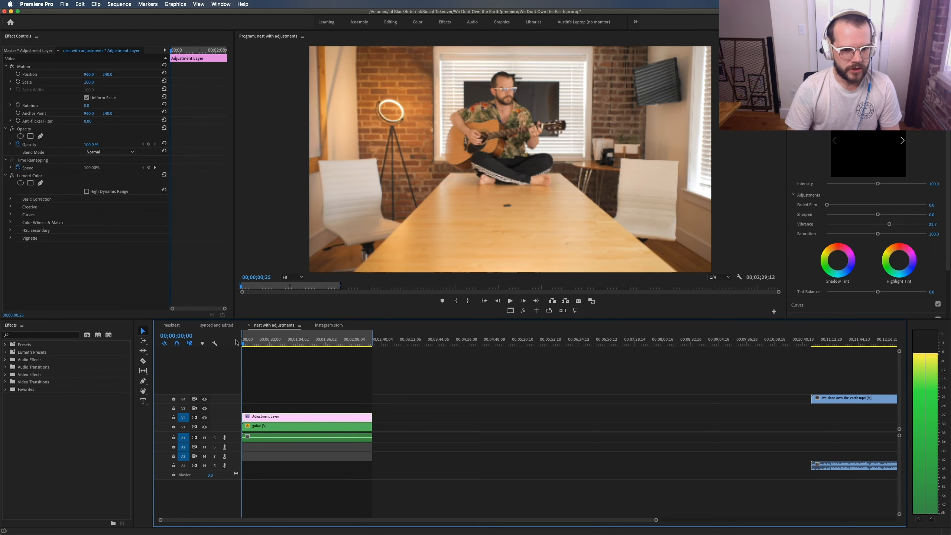
{"action": "key", "text": "space"}
{"action": "left_click", "coordinate": [335, 385]}
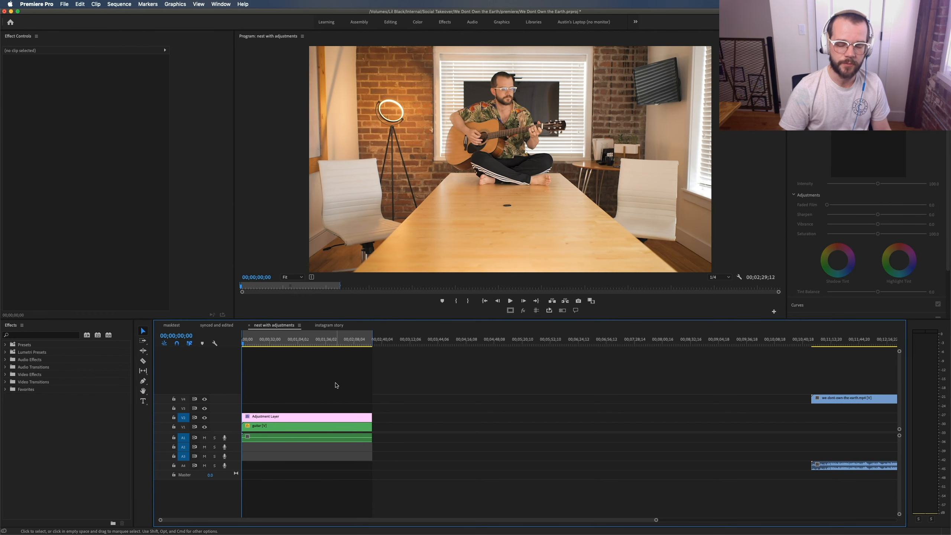